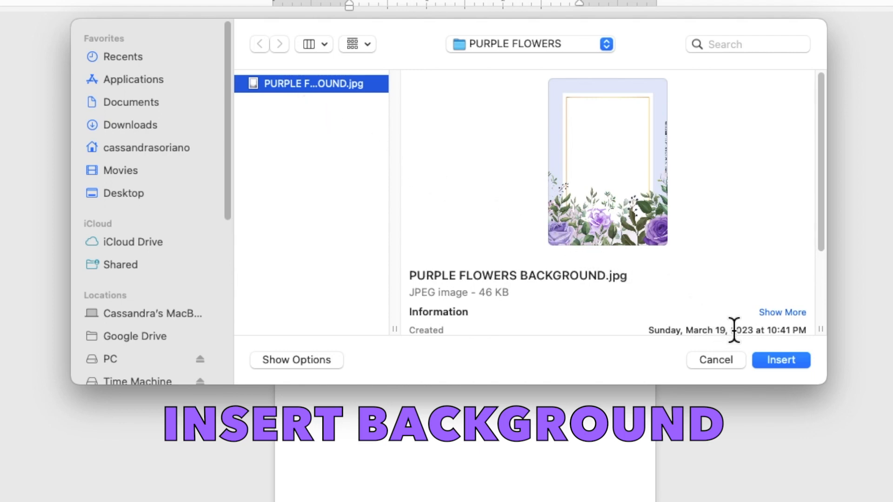
Insert PURPLE FLOWERS BACKGROUND.jpg into the document and set its text wrapping to Behind Text.
click(761, 359)
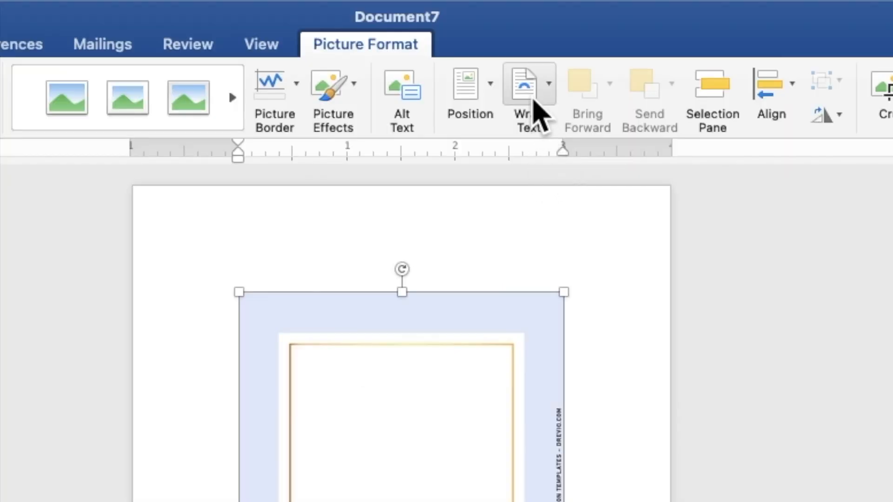
click(540, 112)
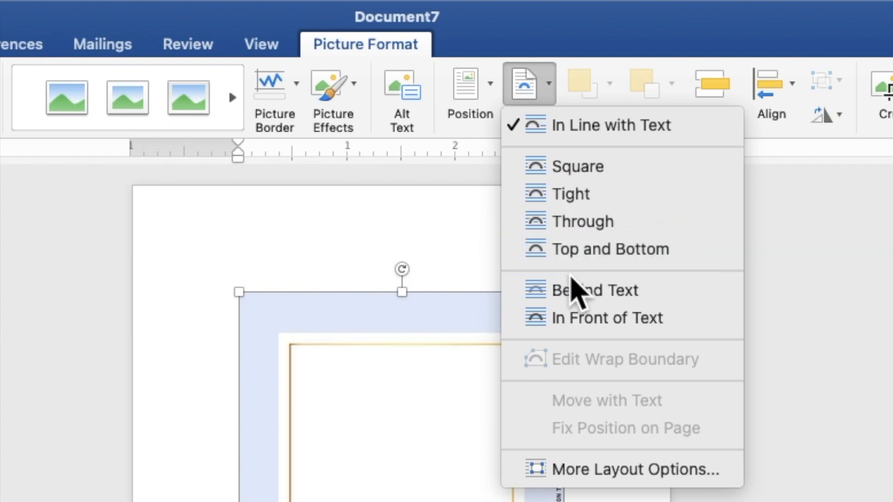
click(577, 293)
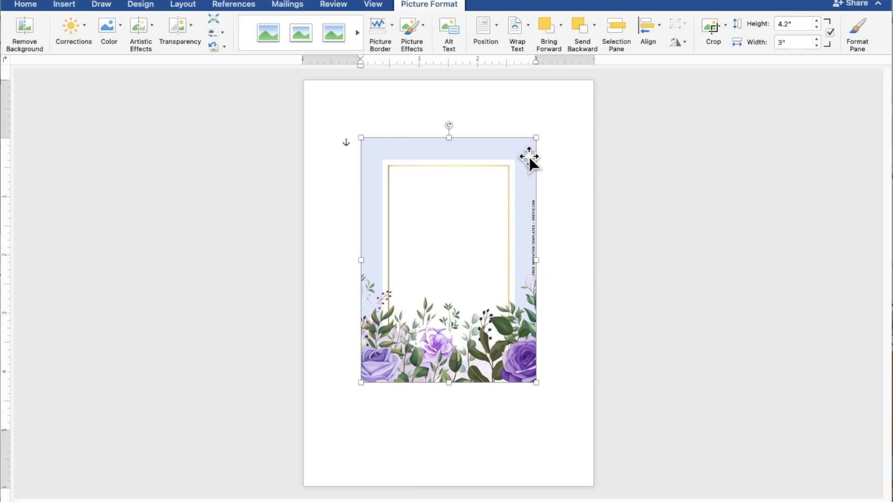
Move the flower picture to the page's upper-left corner and enlarge it to cover the whole page.
drag(528, 157, 470, 99)
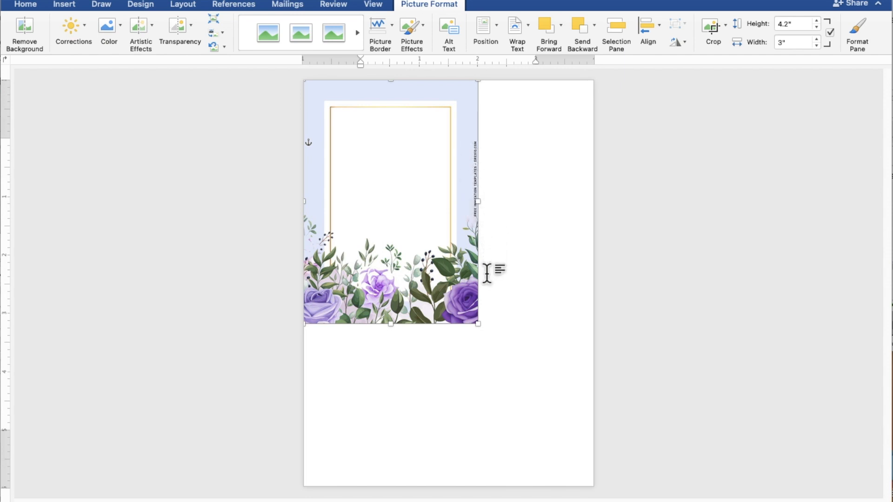
drag(477, 325, 596, 491)
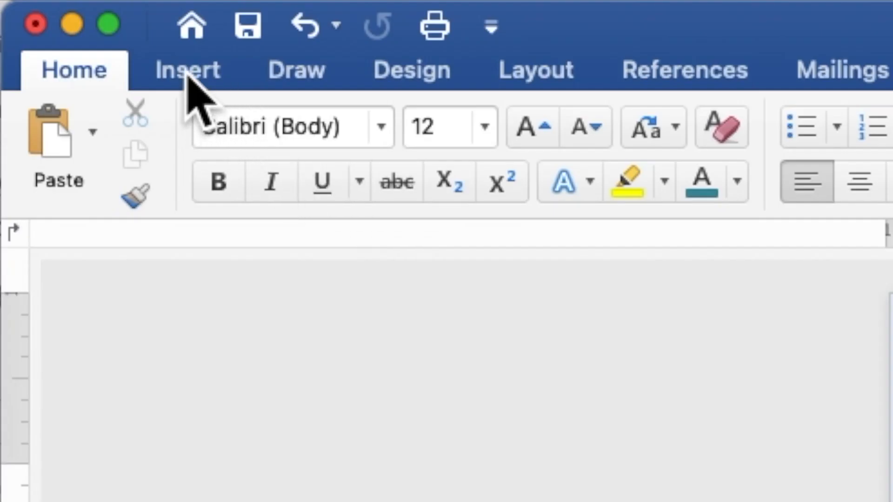
Draw a rectangle about 4.4" wide and 4.18" high over the background's white frame area.
click(187, 74)
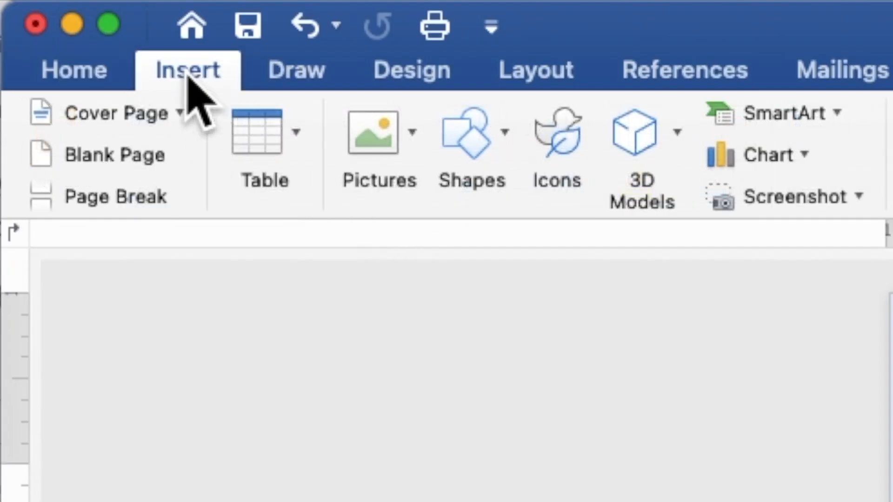
click(465, 149)
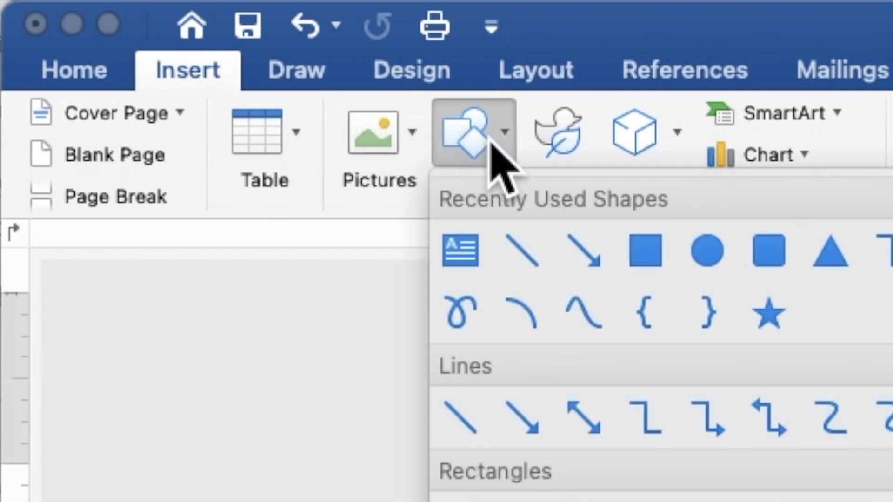
click(646, 251)
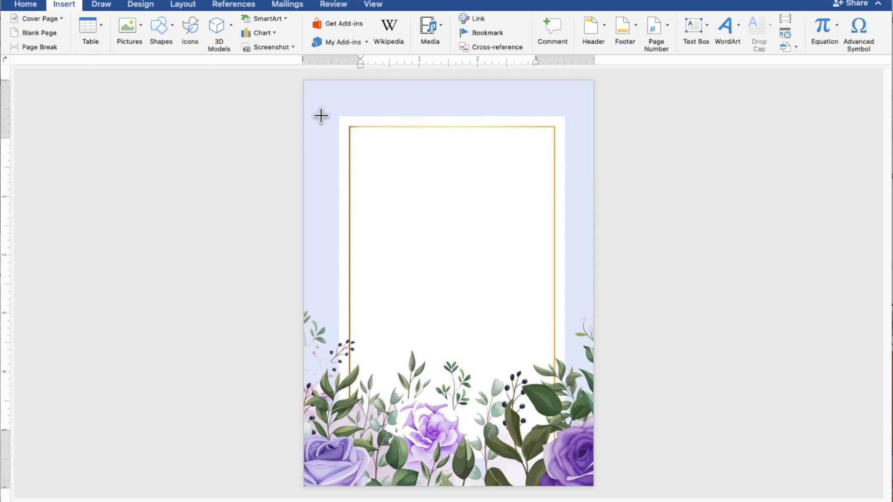
drag(321, 116, 576, 358)
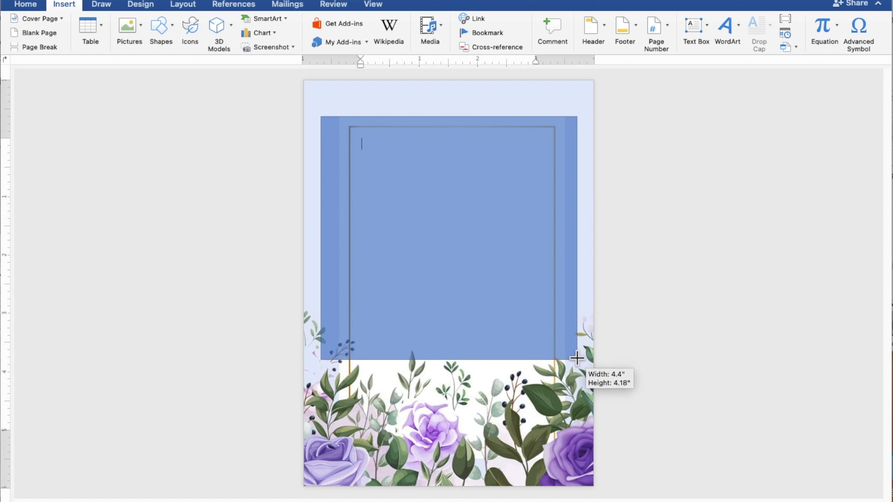
drag(577, 358, 577, 358)
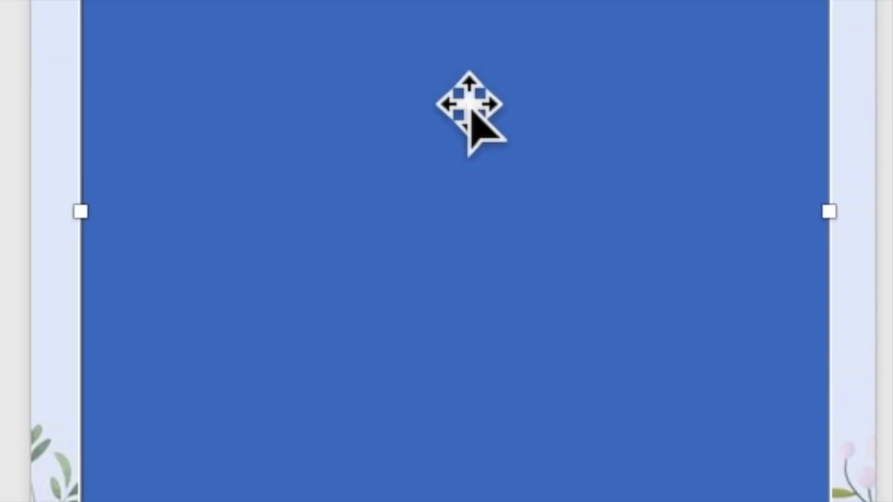
Add text inside the blue rectangle, starting with the line "TOGETHER WITH THEIR FAMILY".
right_click(469, 99)
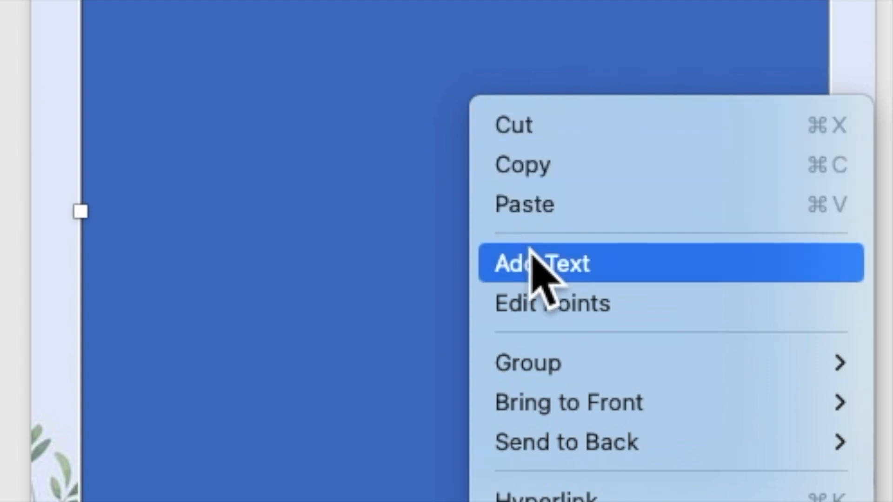
click(533, 264)
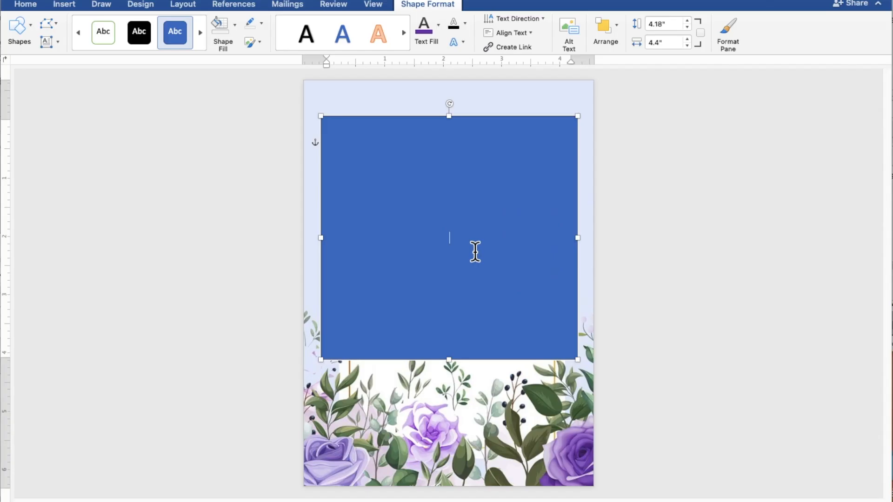
scroll(475, 252, up, 7)
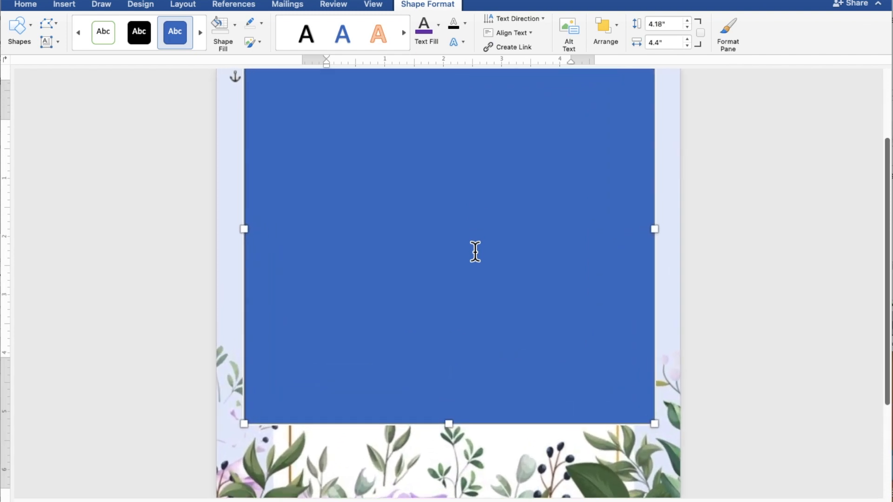
scroll(475, 251, up, 1)
scroll(475, 251, up, 3)
scroll(475, 251, up, 1)
scroll(475, 252, down, 1)
click(475, 251)
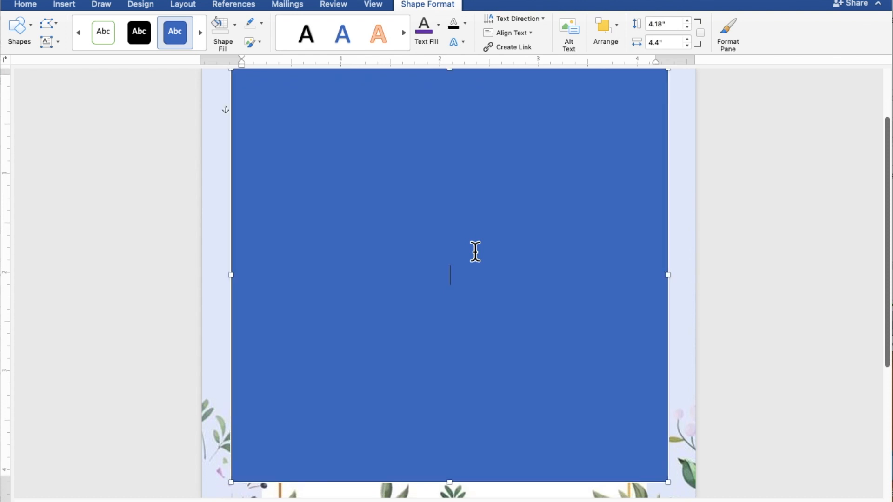
text(TOGETHER WITH)
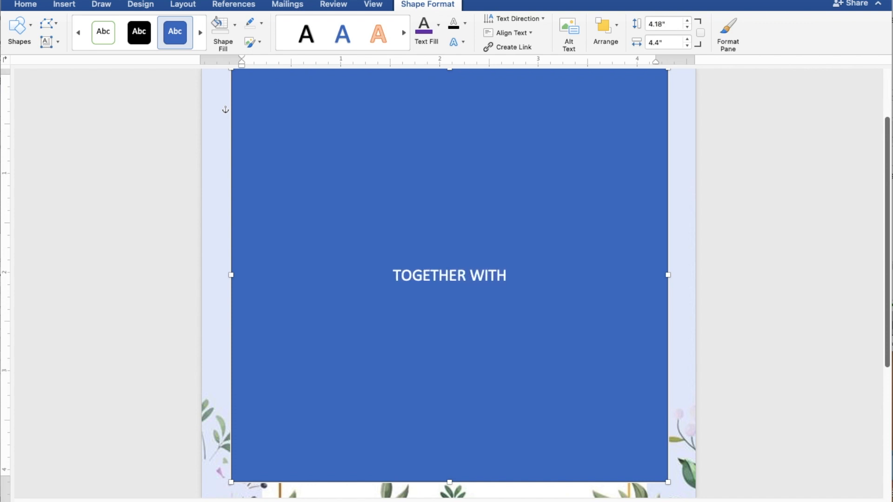
text( THE)
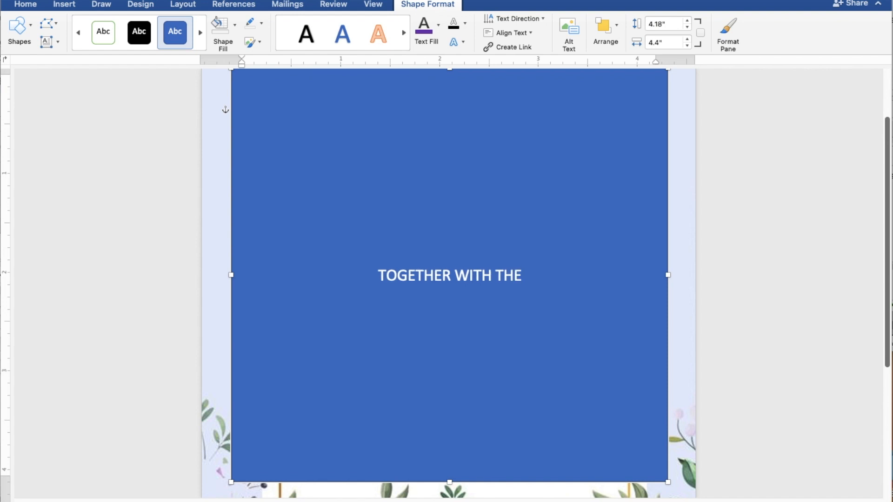
text(IR F)
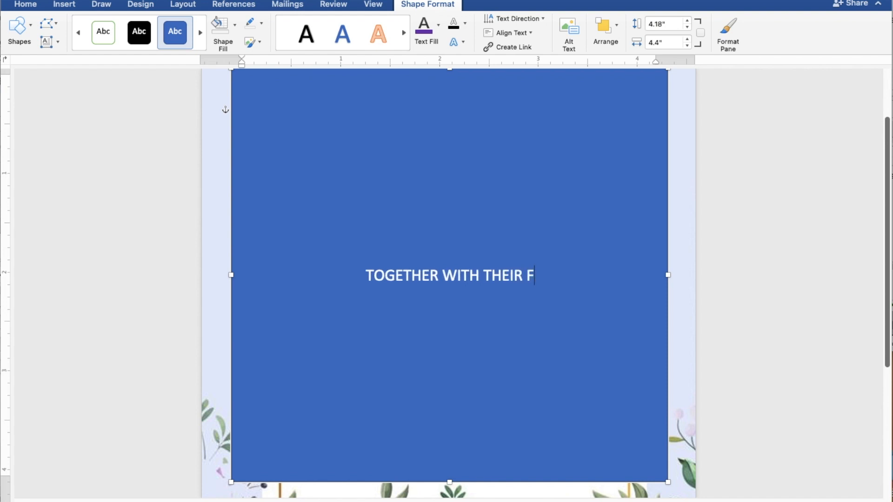
text(AMILY)
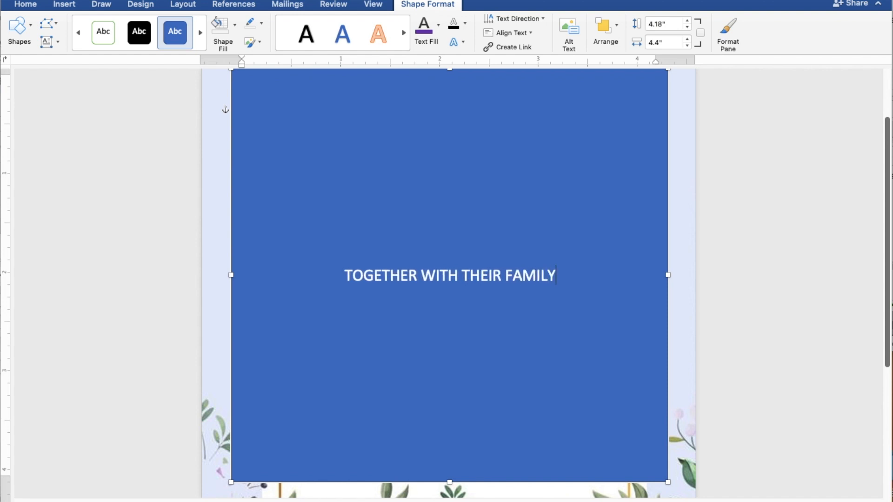
Leave a blank line below the opening line and enter the groom's full name on its own line.
key(Return)
key(Return)
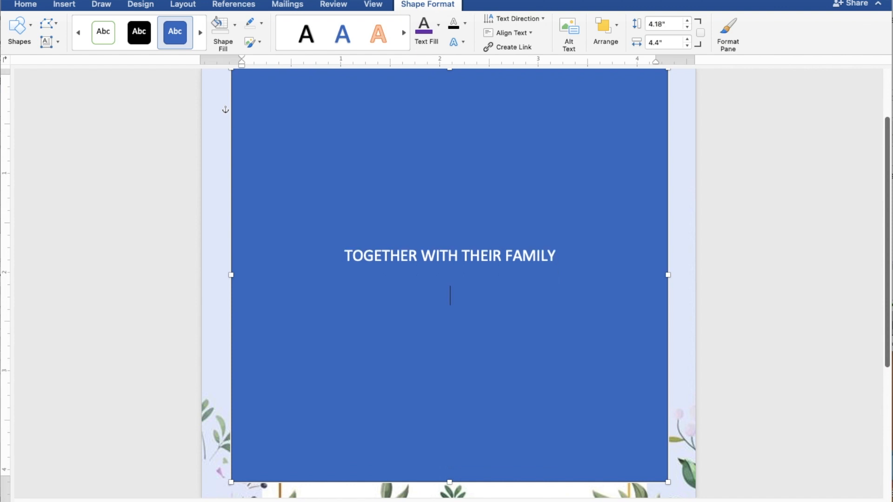
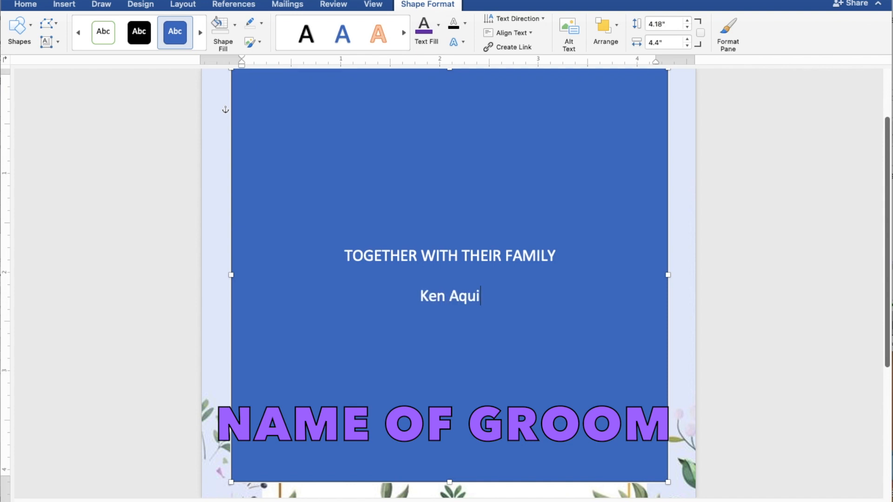
key(Return)
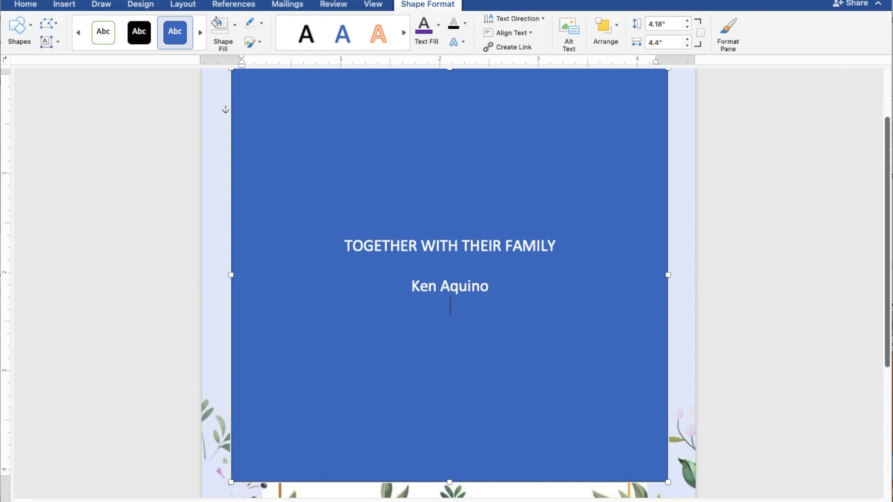
Add "AND" below the groom's name, followed by the bride's full name on the next line.
text(AND)
key(Return)
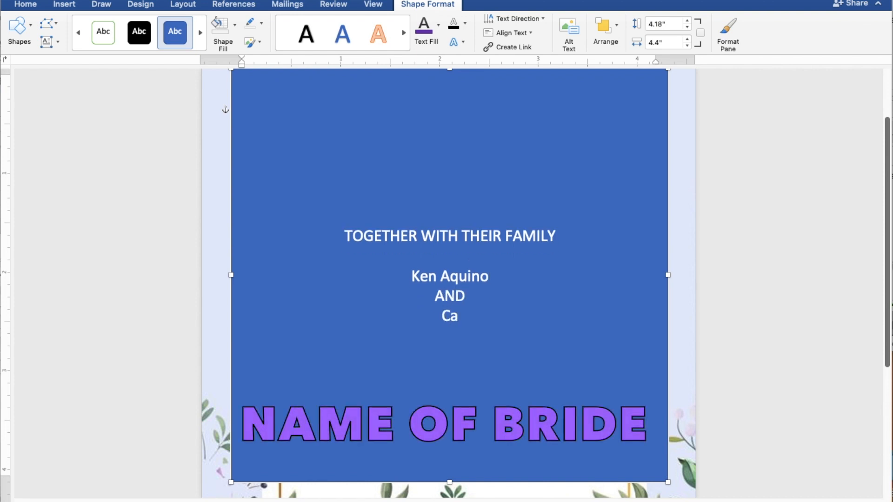
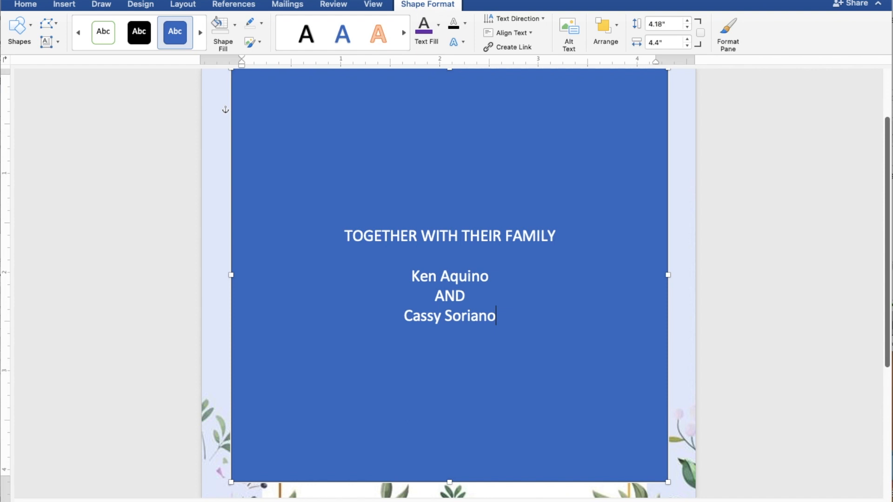
Leave a blank line below the bride's name and add the line "REQUEST THE PLEASURE OF YOUR PRESENCE".
key(Return)
key(Return)
text(REQUE)
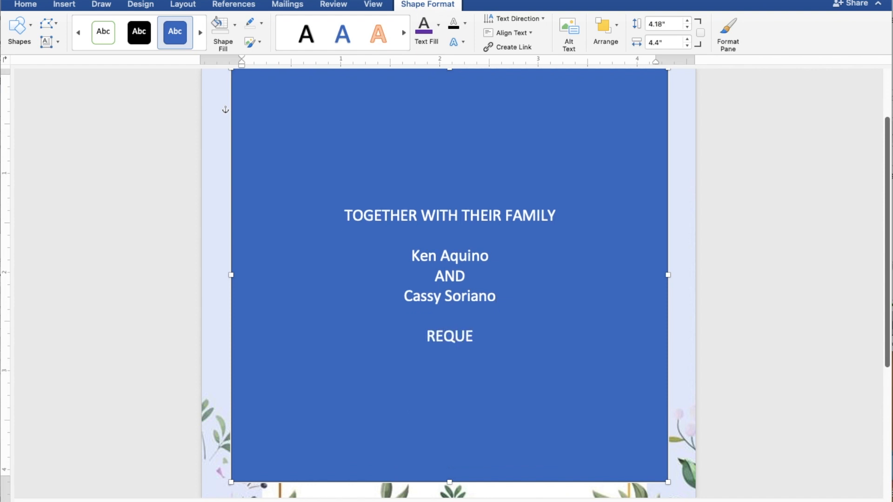
text(ST THE PLE)
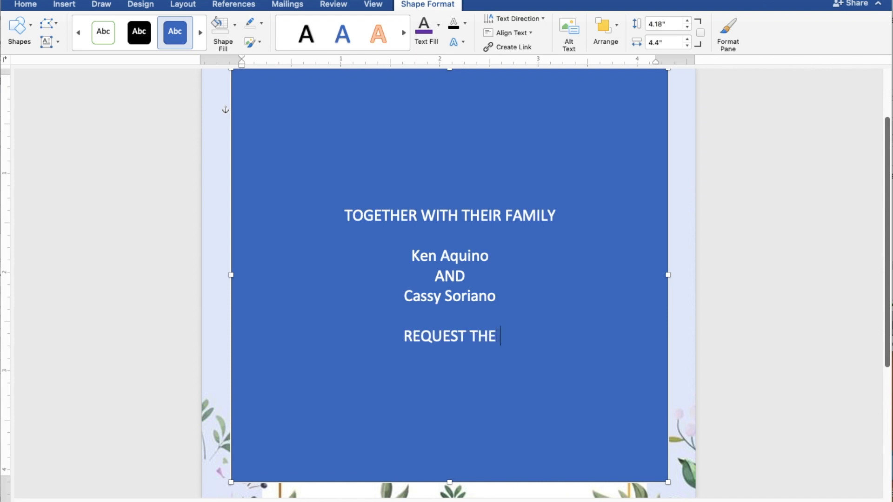
text(ASU)
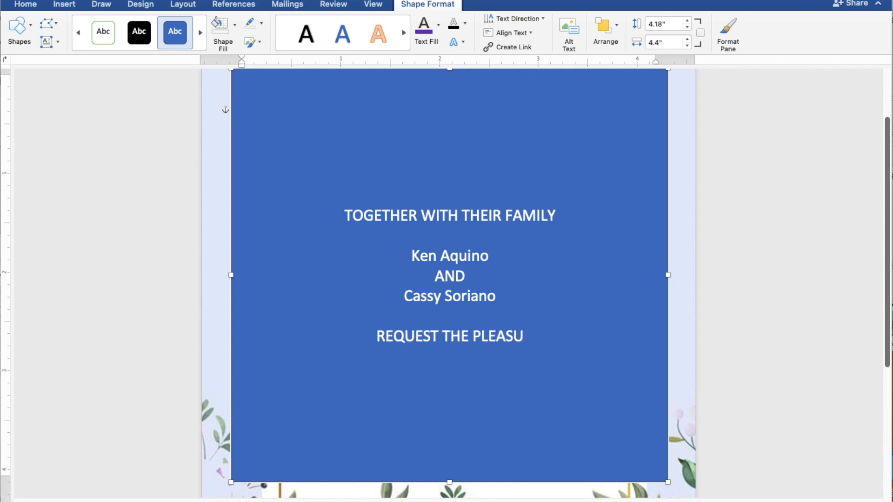
text(RE O)
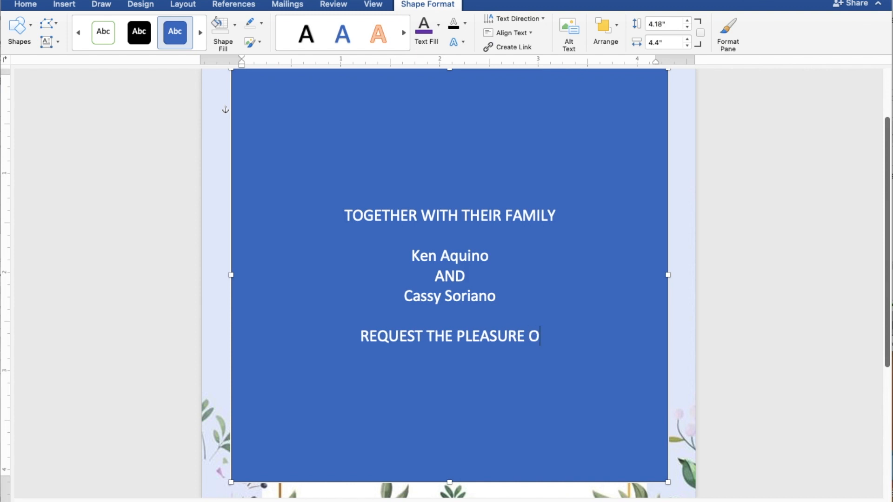
text(F YOURE)
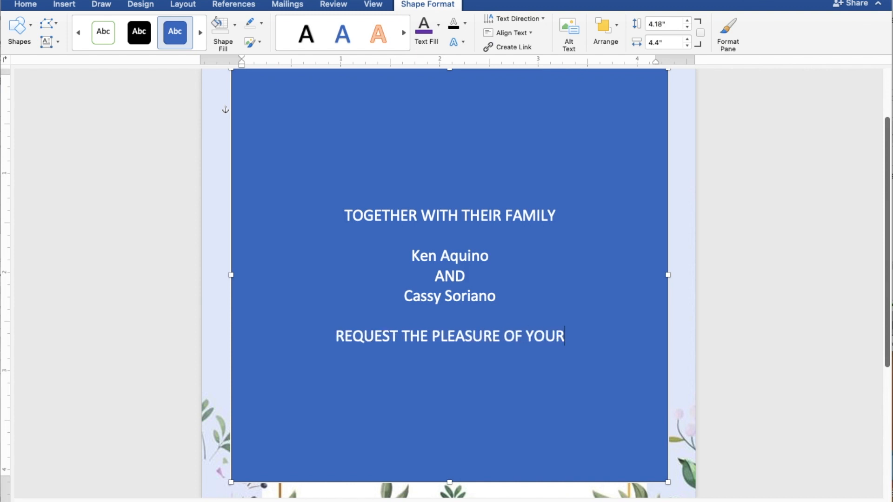
key(BackSpace)
key(BackSpace)
text(PRE)
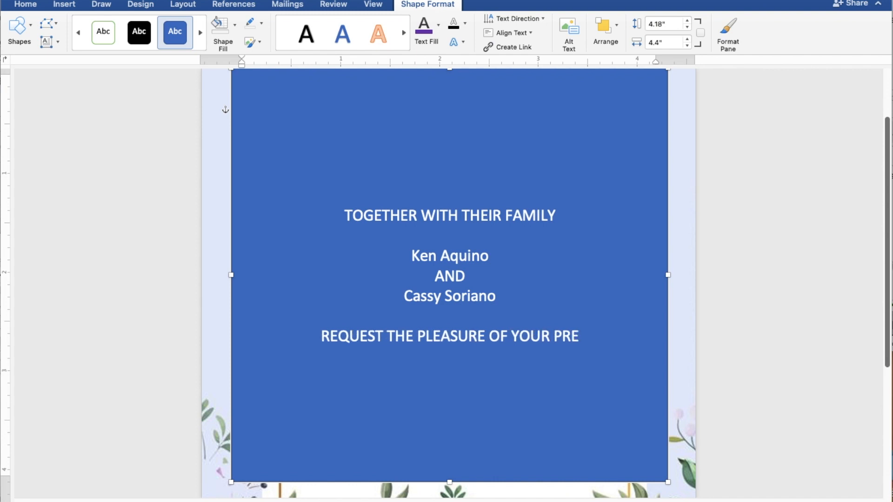
text(SENCE)
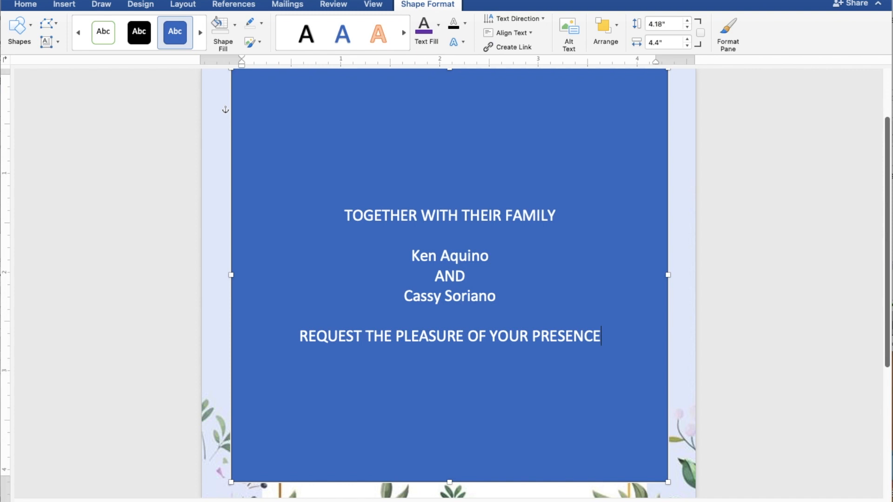
Add the line "AS THEY JOYFULLY UNITE IN MARRIAGE" directly below the request for the guests' presence.
key(Return)
text(A)
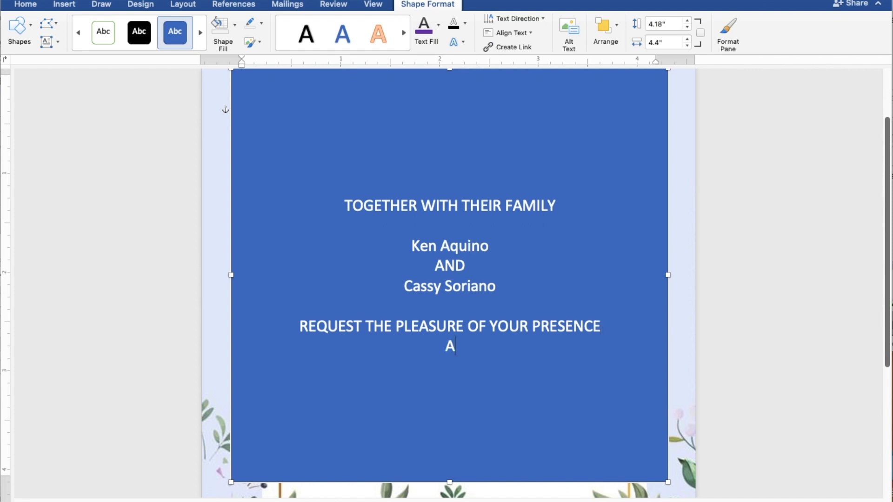
text(S THEY JO)
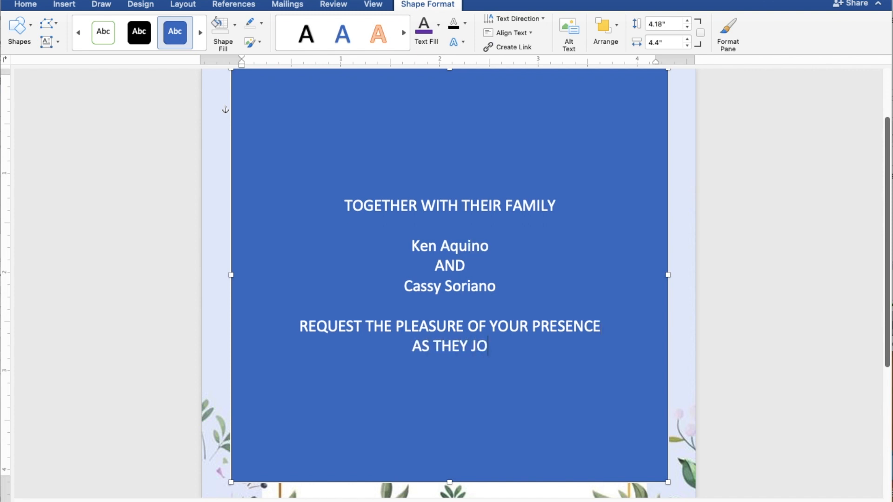
text(YFULLY)
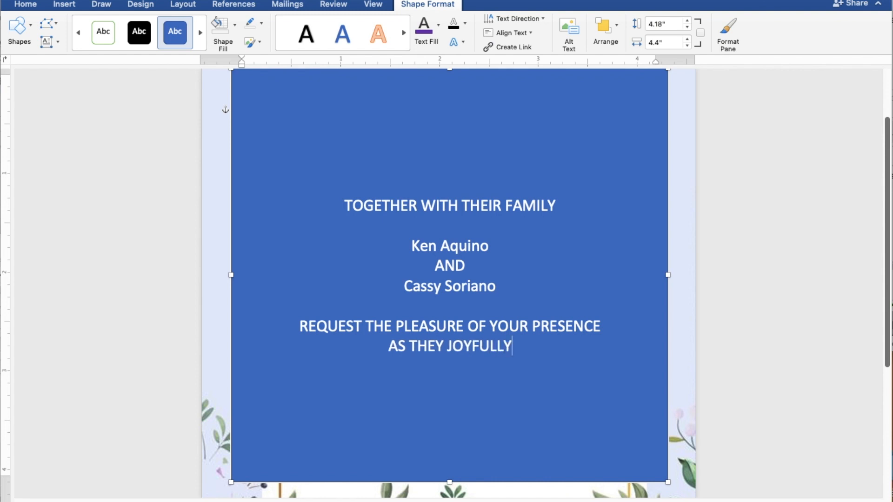
text( U)
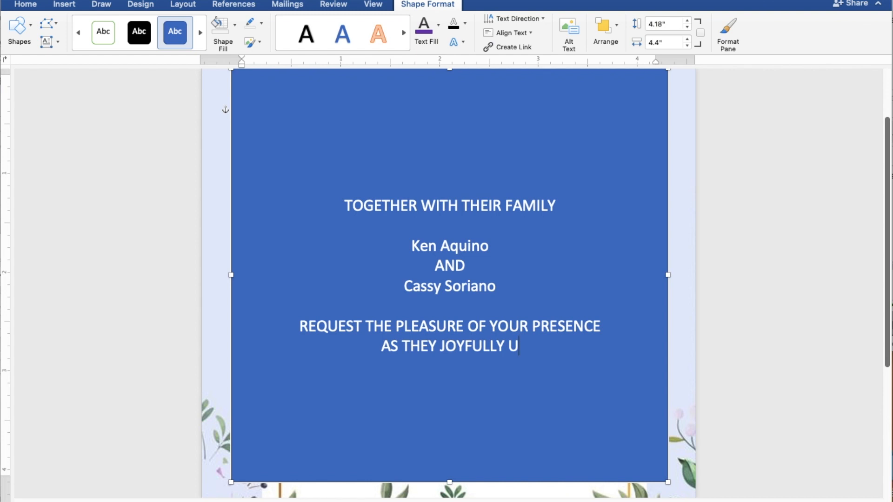
text(NITE IN MARR)
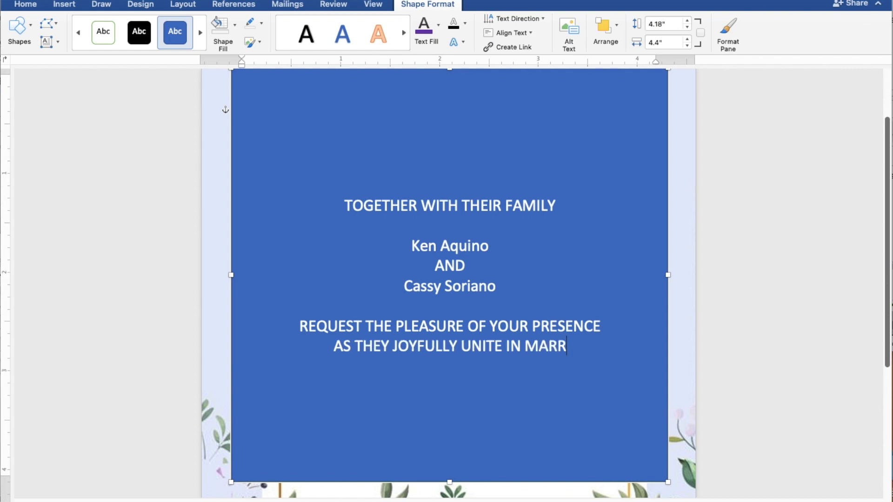
text(IAGE)
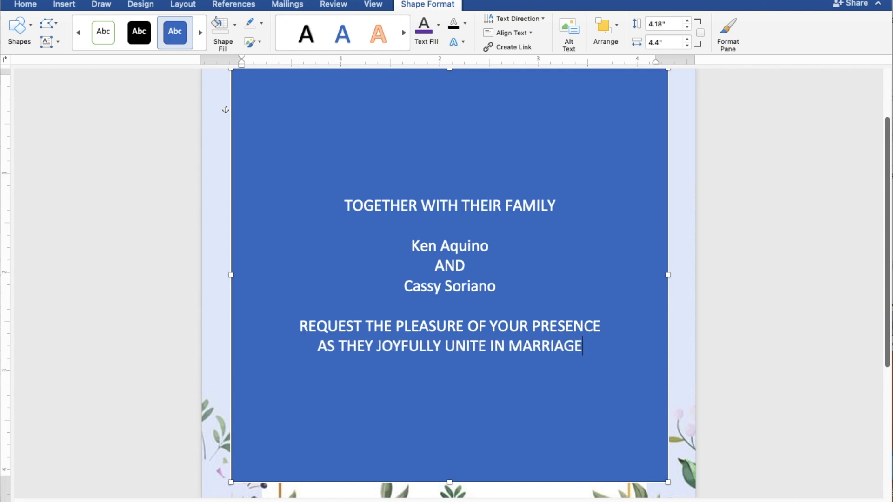
Leave a blank line below the marriage line and add "SUNDAY" and "MAY 28, 2023" on separate lines.
key(Return)
key(Return)
text(SUNDAY)
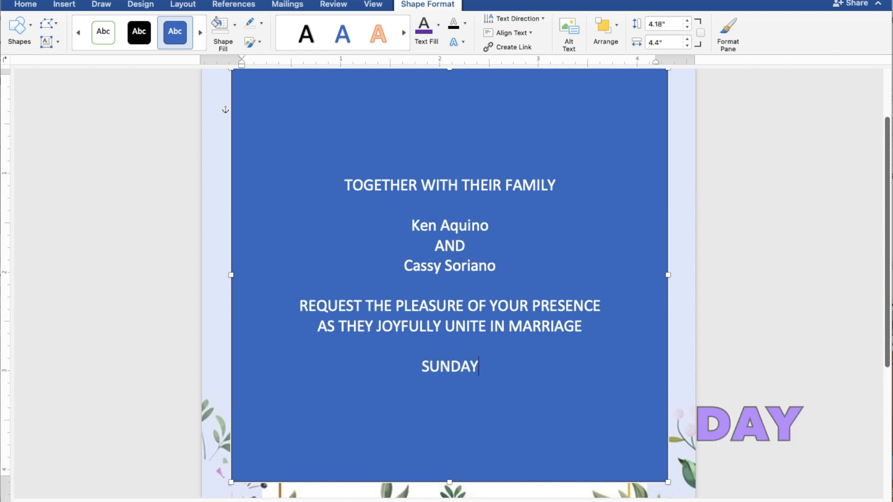
key(Return)
text(MAY 2)
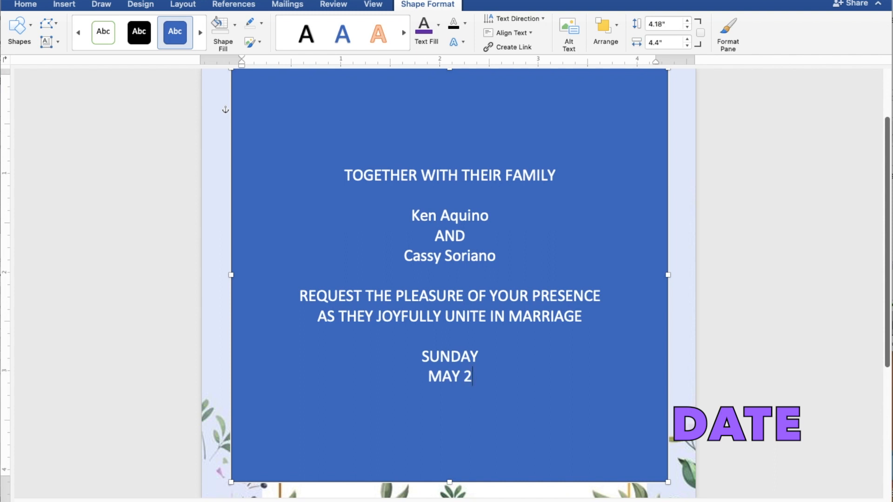
text(8, 2023)
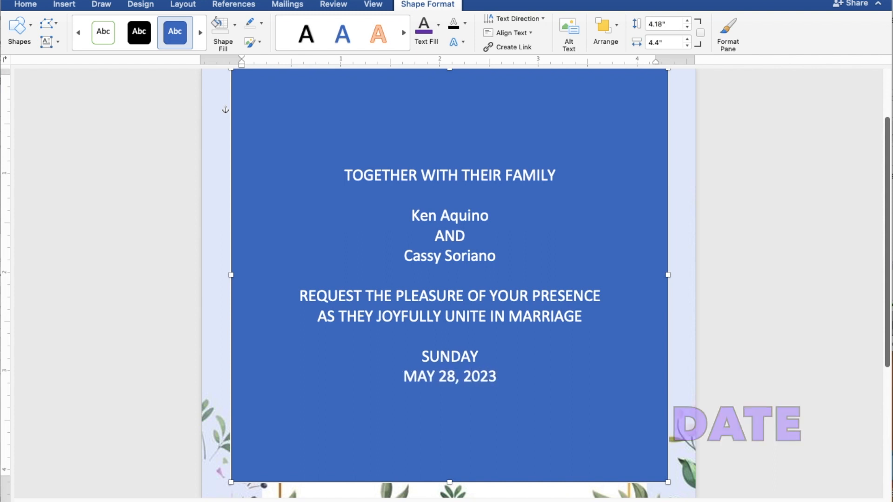
Add the ceremony time "10:00 IN THE MORNING" on a new line below the date.
key(Return)
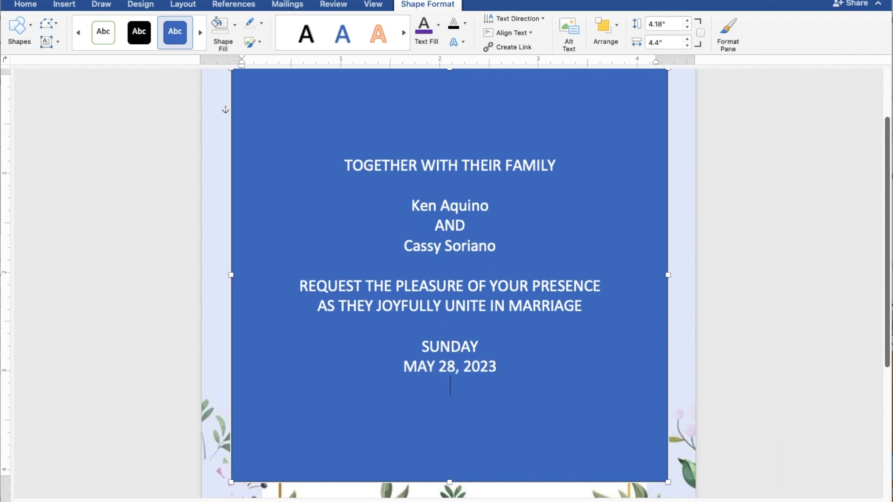
text(10)
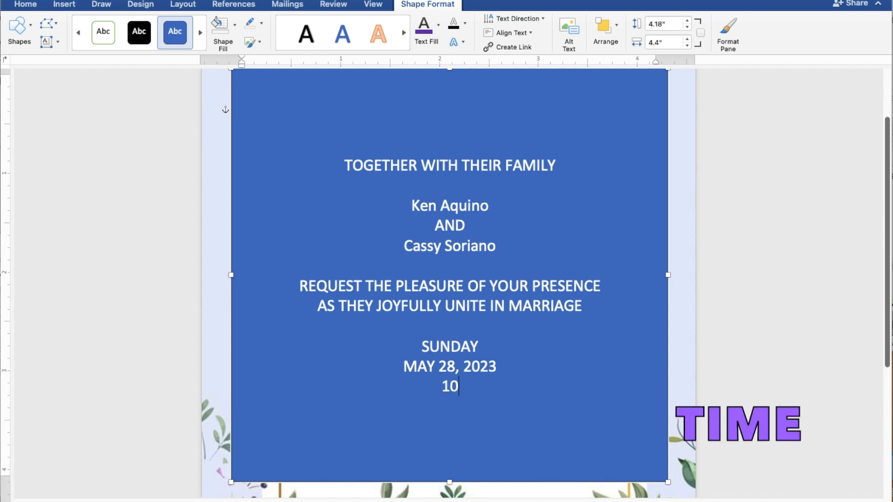
text(:00 IN T)
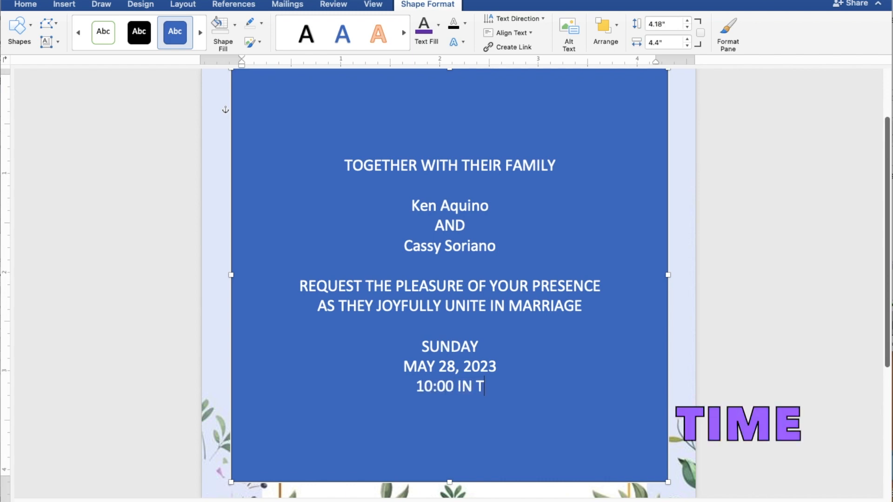
text(HE MO)
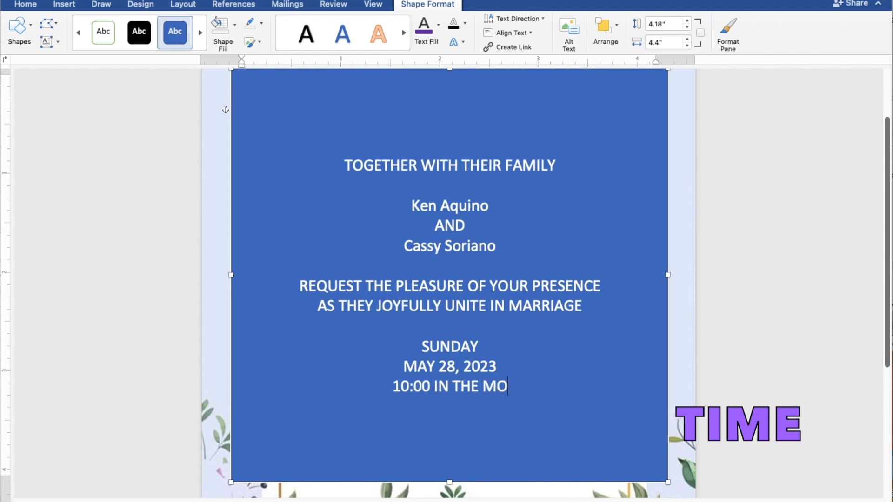
text(RNING)
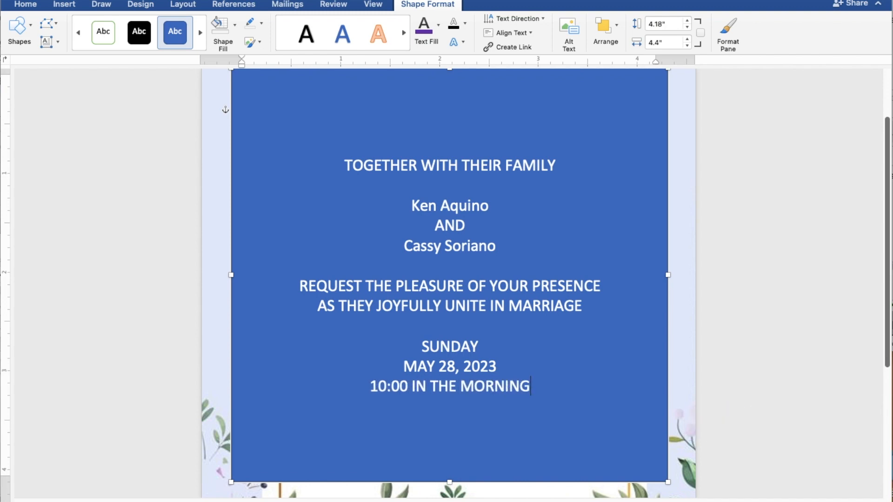
Add the venue "ST. THOMAS AQUINAS PARISH CHURCH" on a new line below the ceremony time.
key(Return)
text(S)
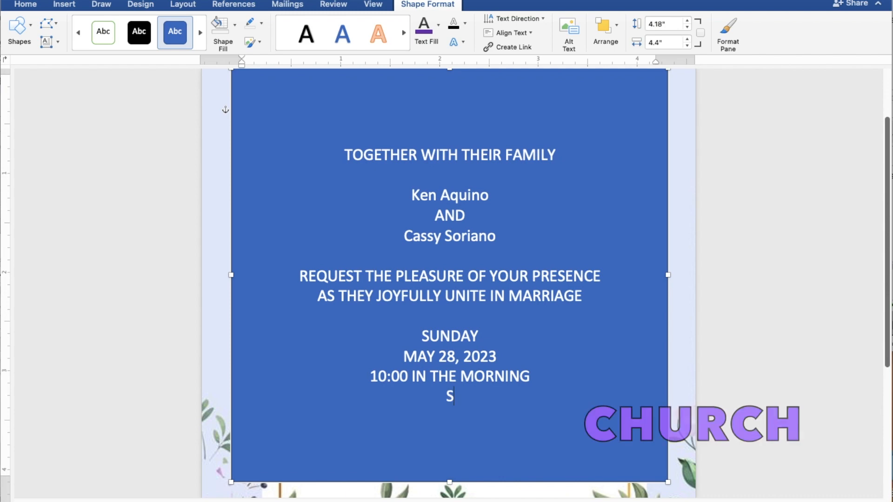
text(T. T)
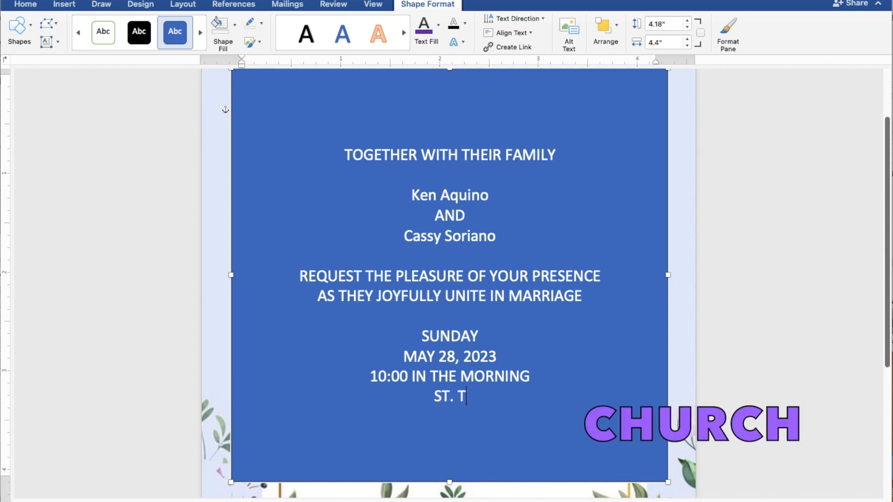
text(HOMA)
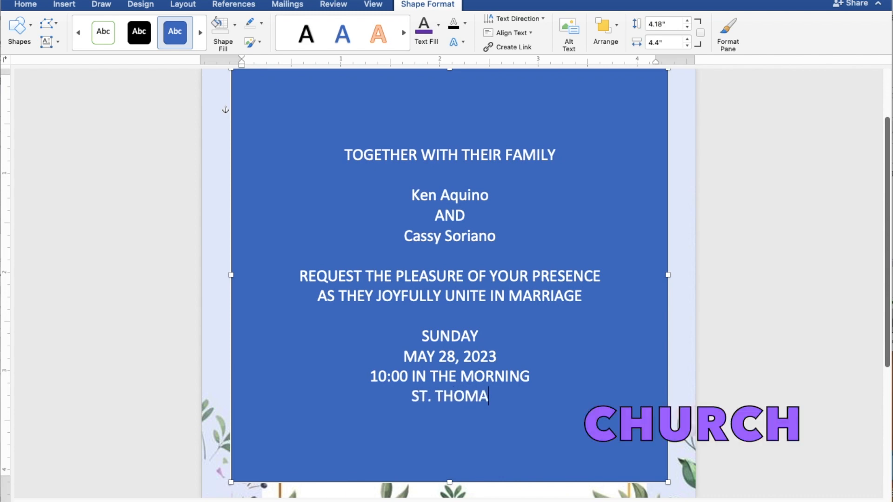
text(S AQUI)
text(NA)
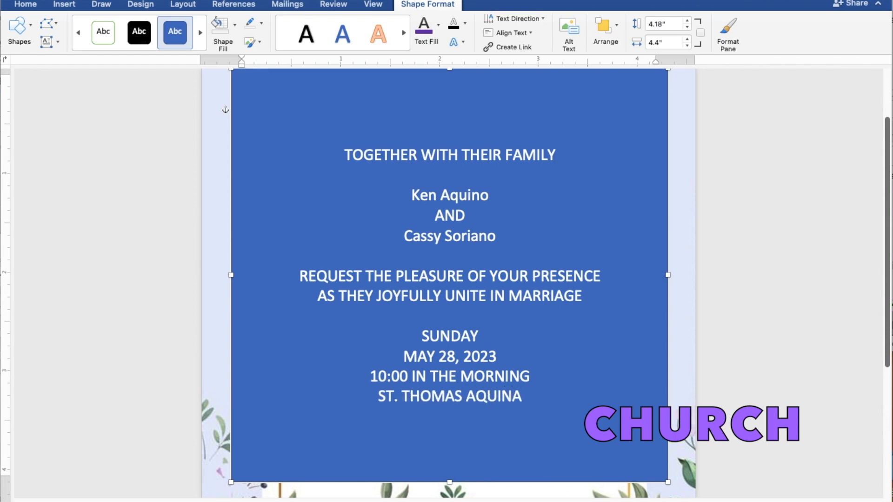
text(S PA)
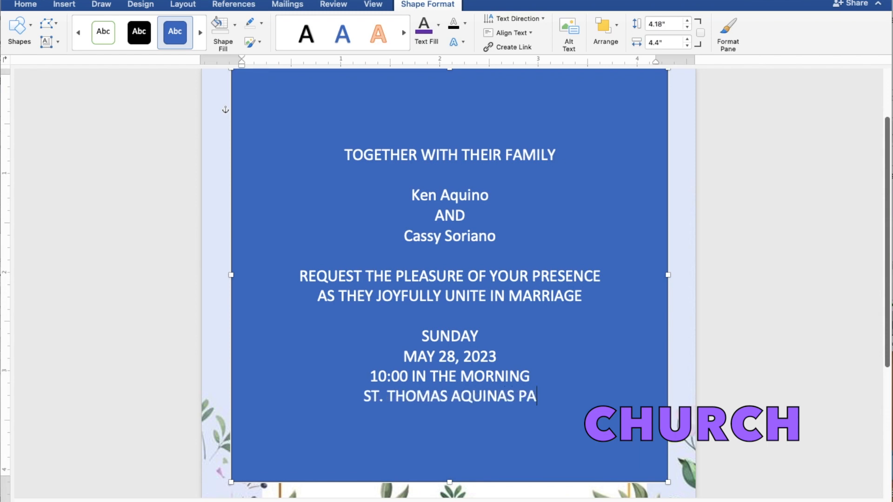
text(RISH)
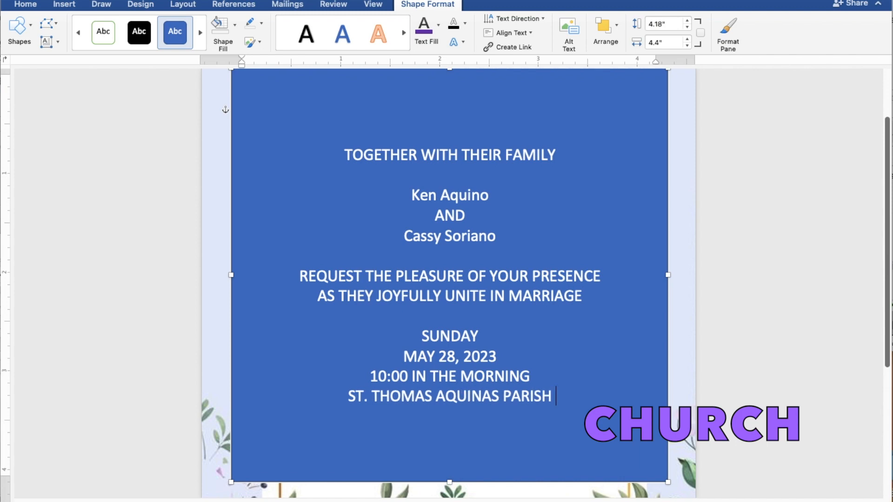
text( CHU)
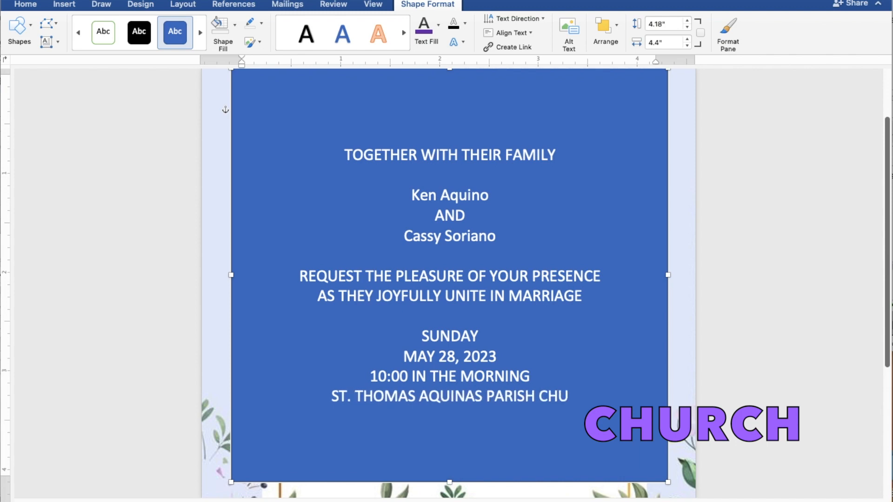
text(RCH)
Add the venue's location "MANGALDAN, PANGASINAN" on a new line below the church name.
key(Return)
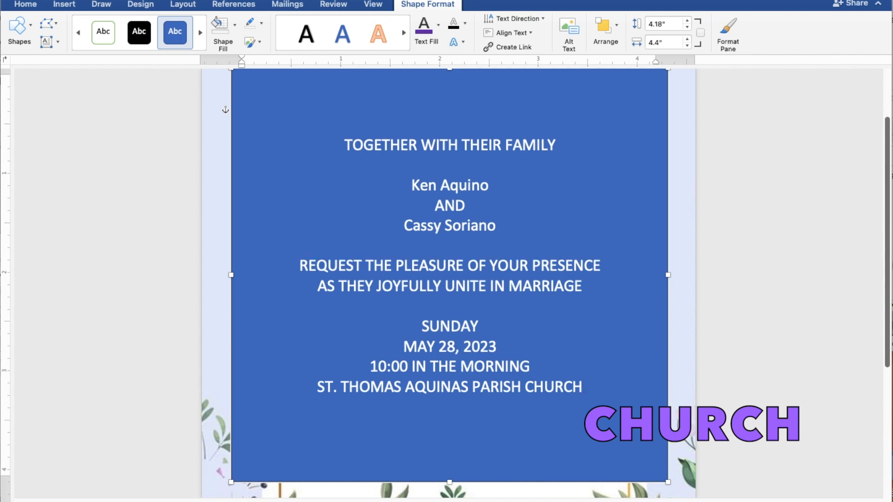
text(MANGALDA)
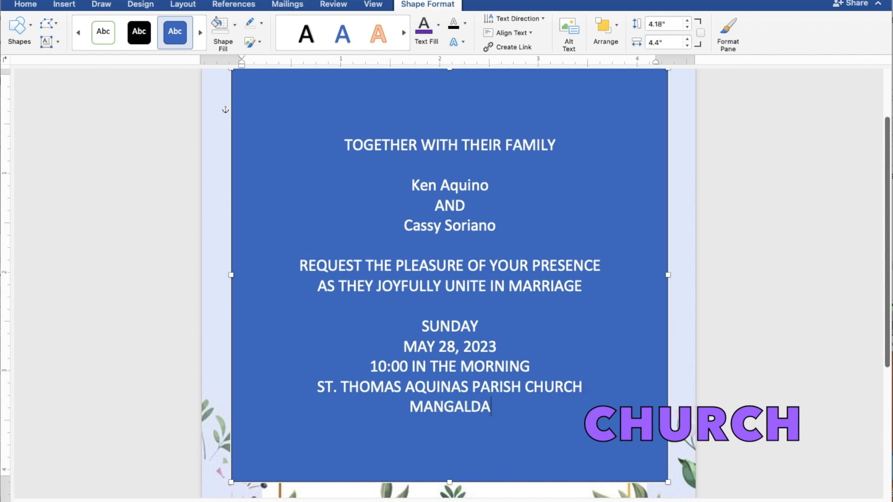
text(N, )
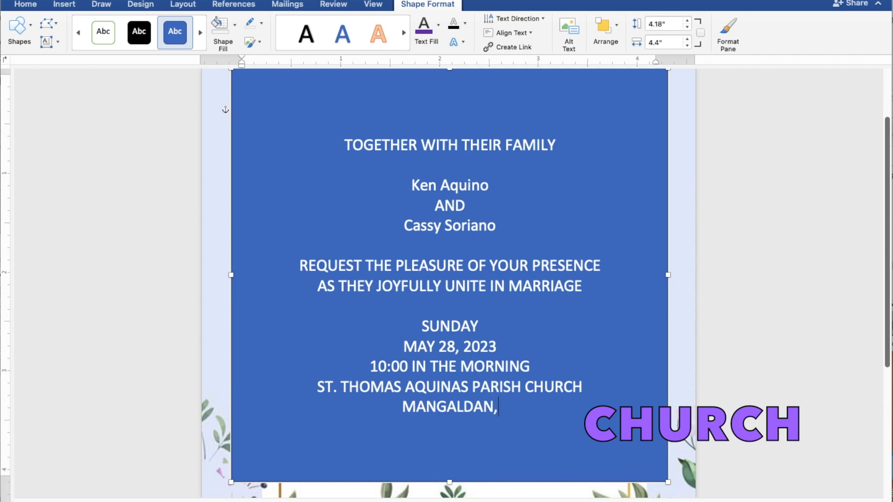
text(PANGA)
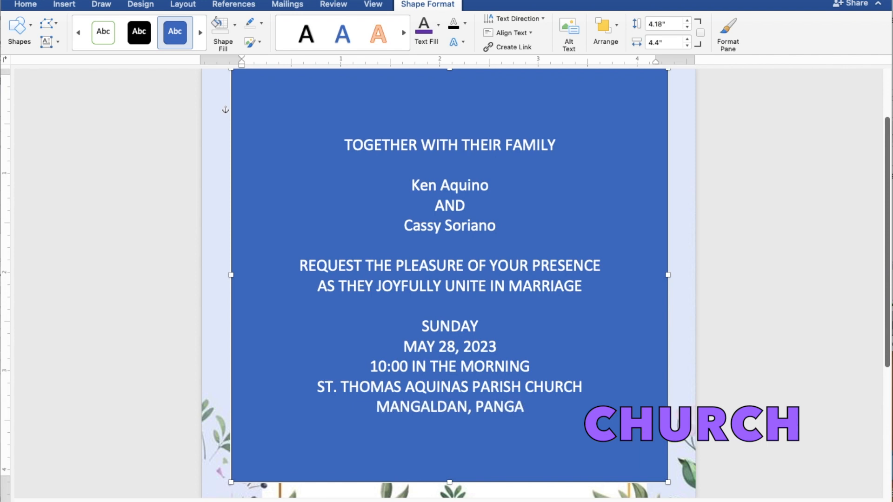
text(SINAN)
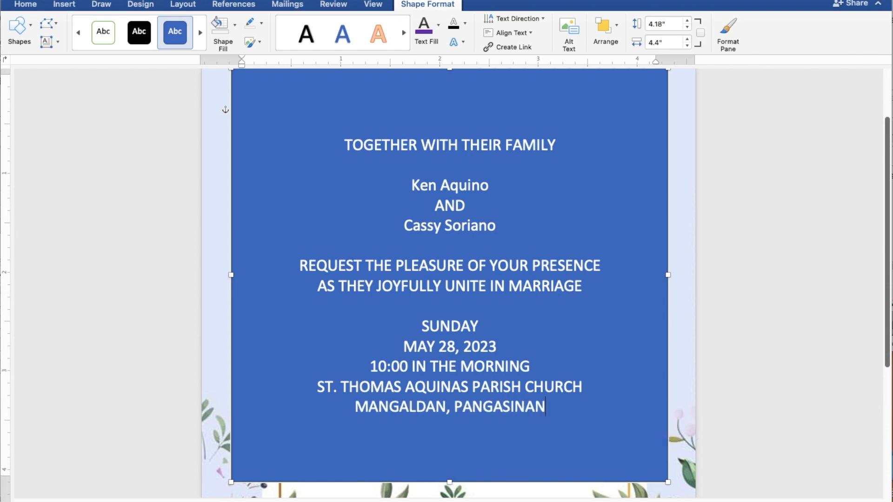
Leave a blank line below the venue's location and add the closing line "Reception to follow".
key(Return)
key(Return)
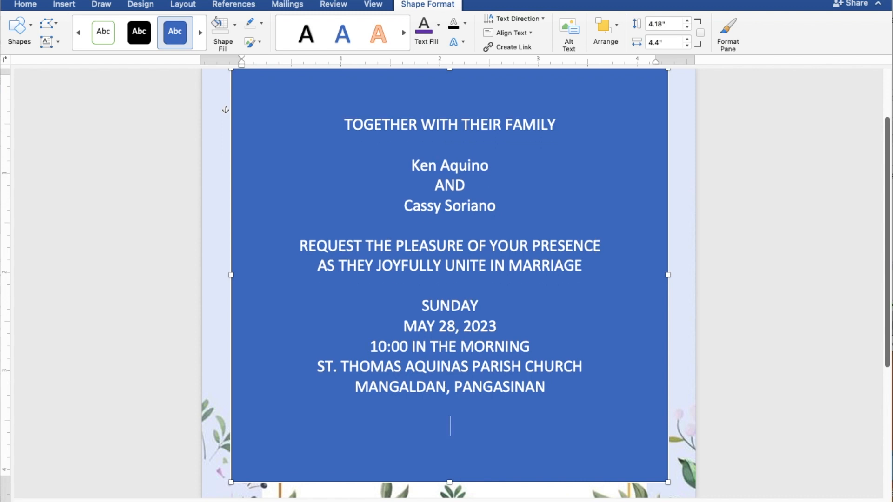
text(Receptio)
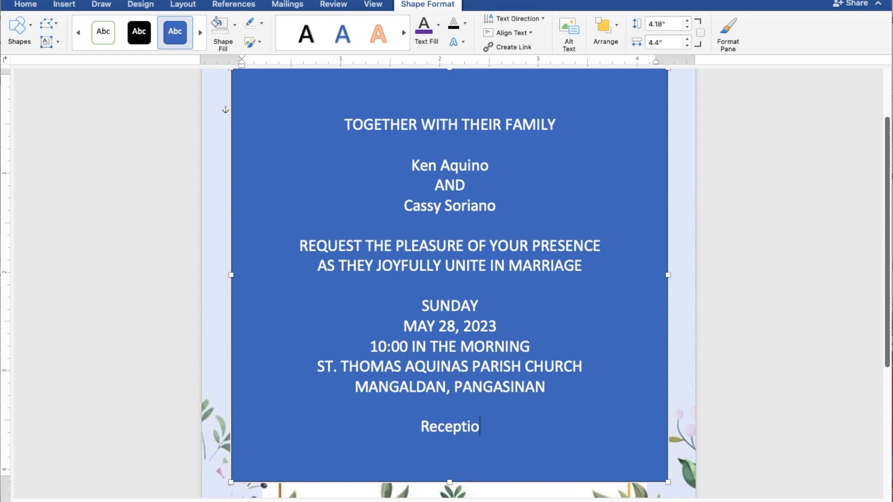
text(n to)
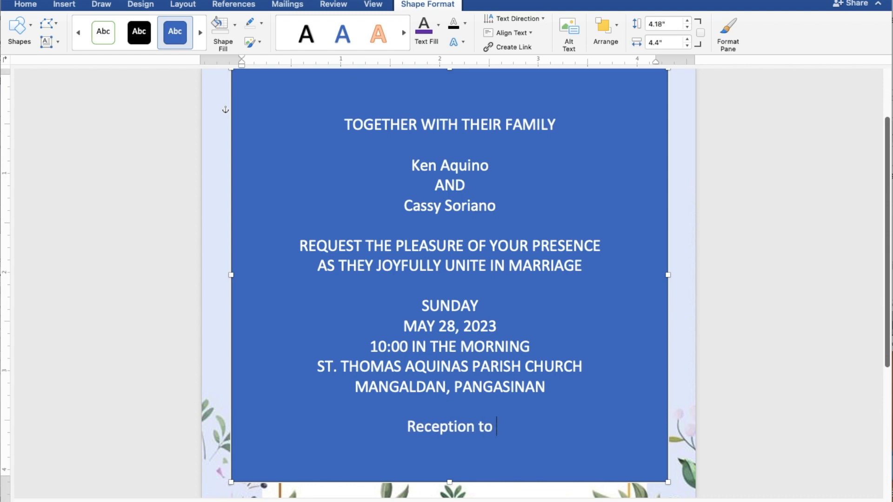
text( fol)
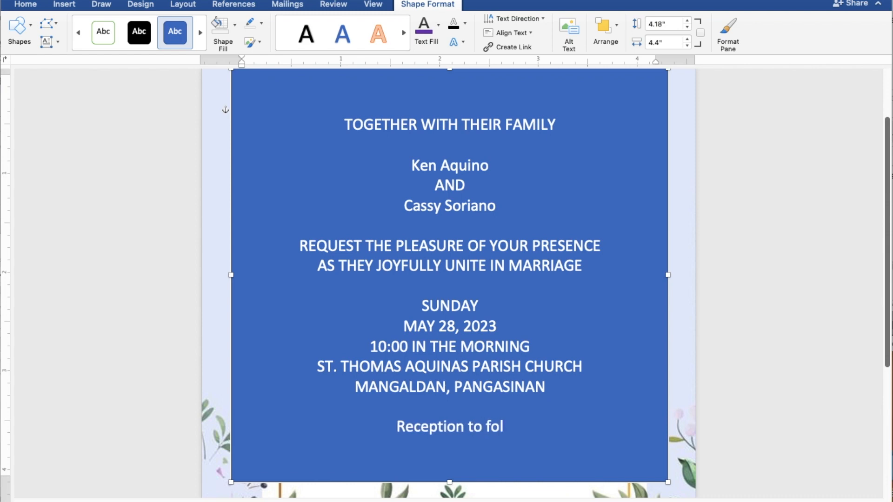
text(lo)
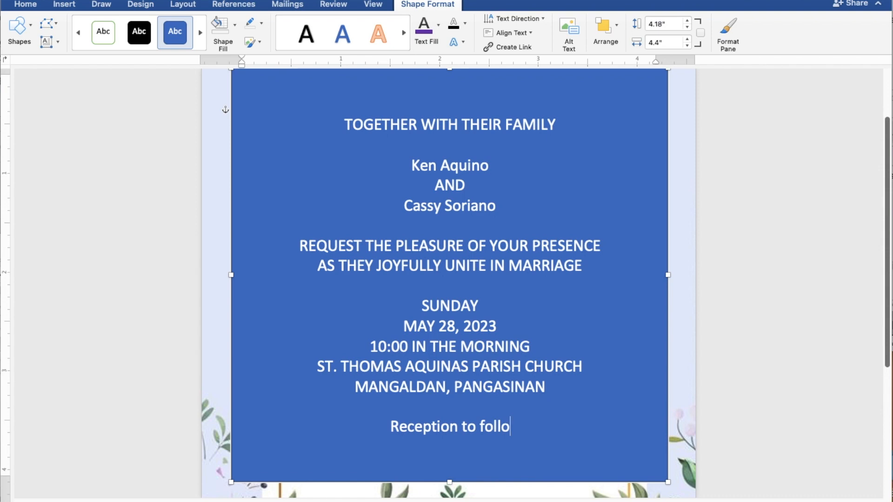
text(w)
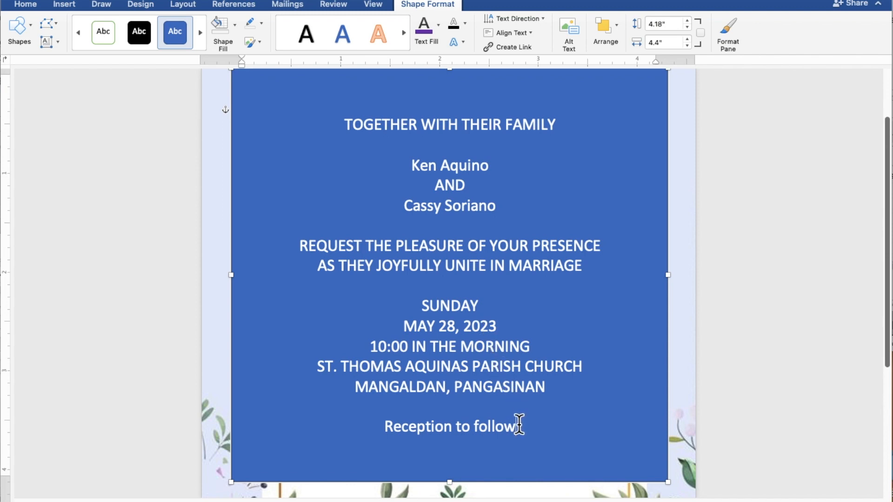
Select all the invitation text and set the rectangle's shape fill to No Fill.
drag(519, 424, 331, 133)
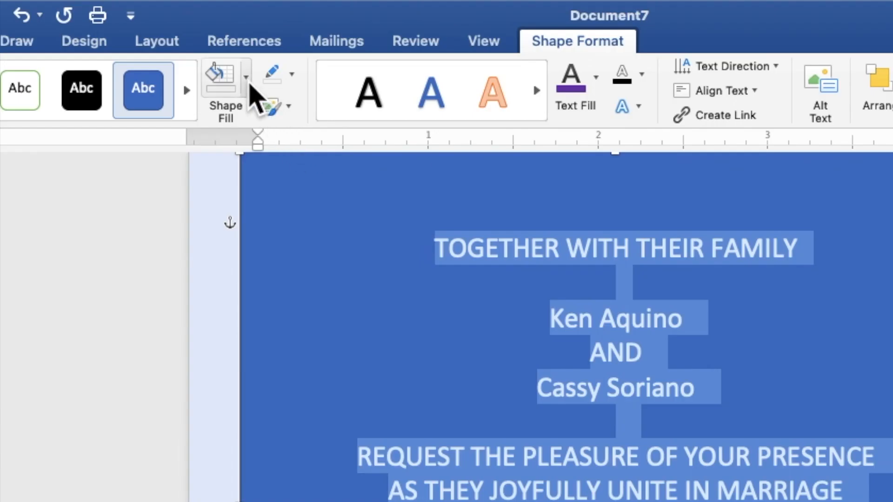
click(249, 85)
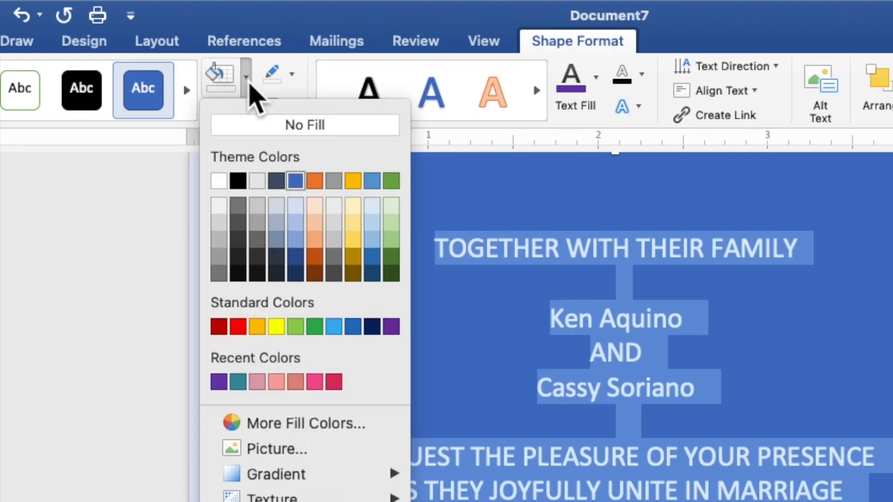
click(249, 124)
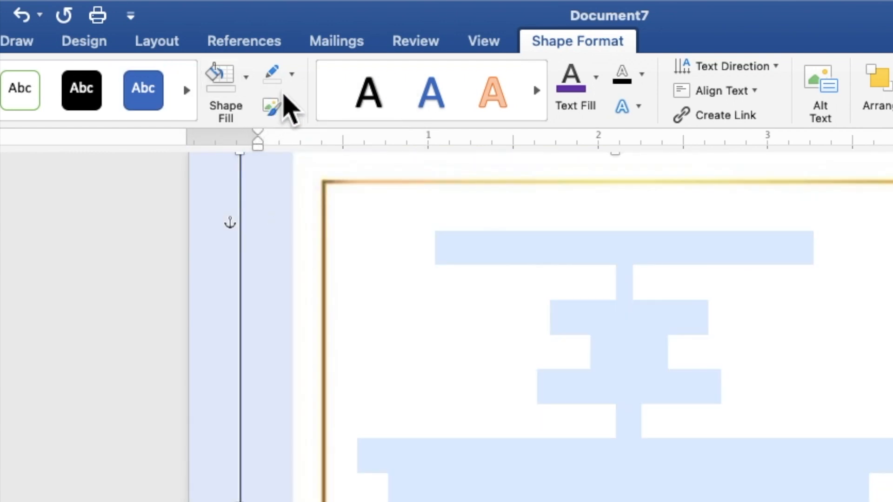
Remove the rectangle's outline and set the text fill of the selected invitation wording to black.
click(292, 76)
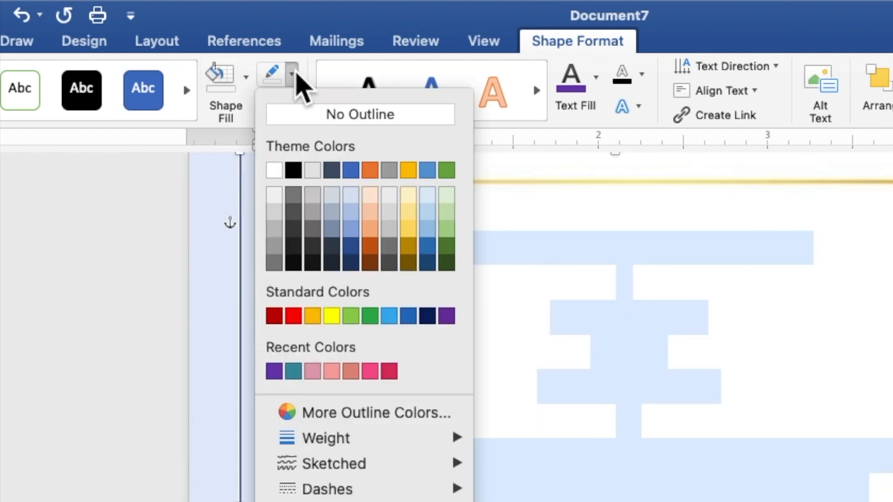
click(296, 114)
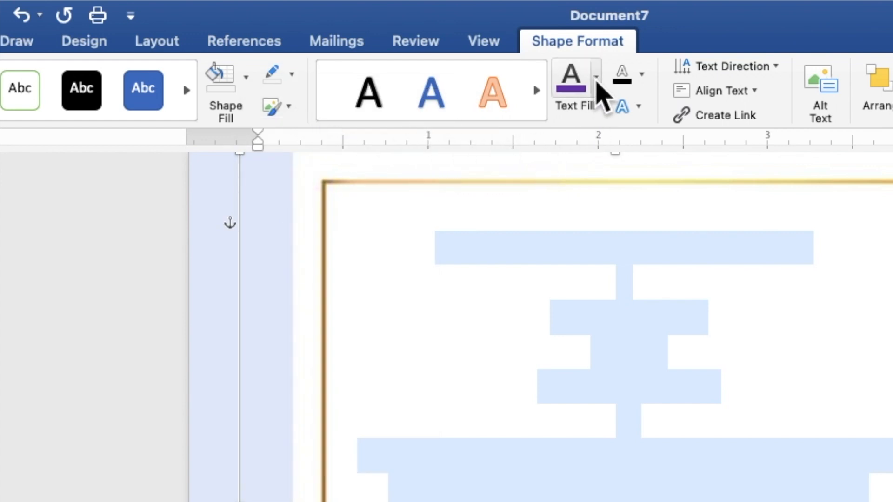
click(596, 77)
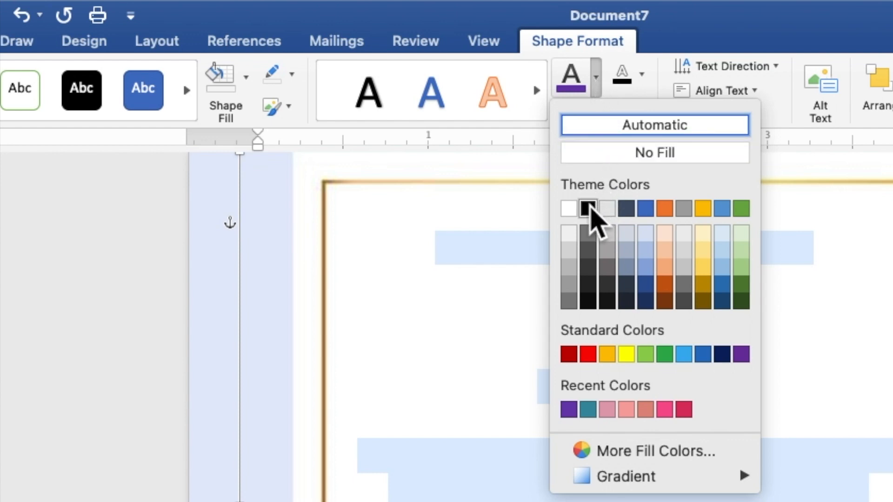
click(589, 210)
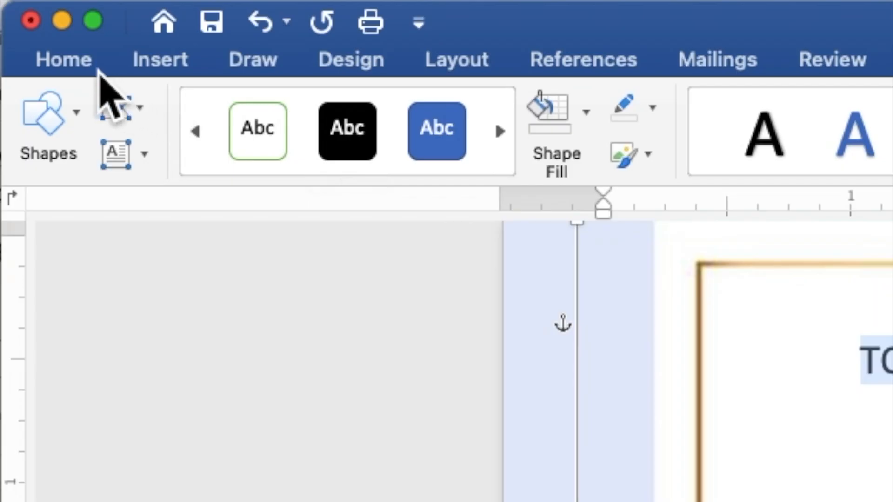
Set the selected invitation wording to Times New Roman at font size 9.
click(79, 65)
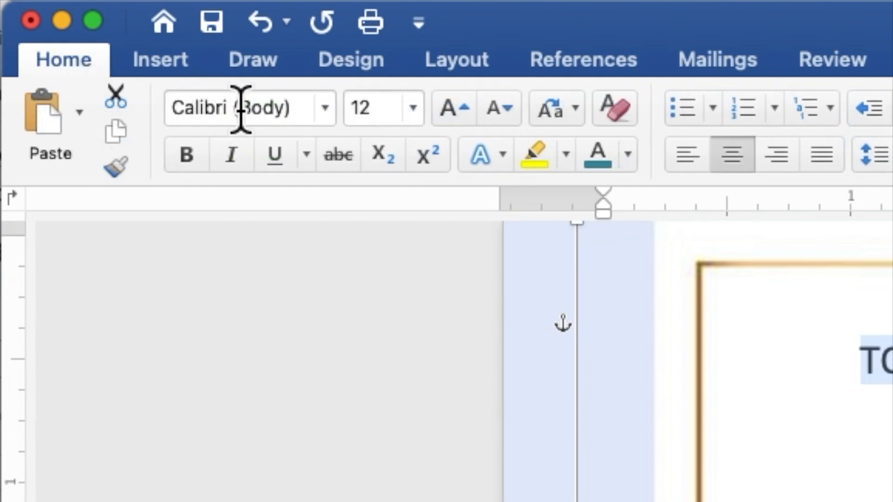
click(326, 109)
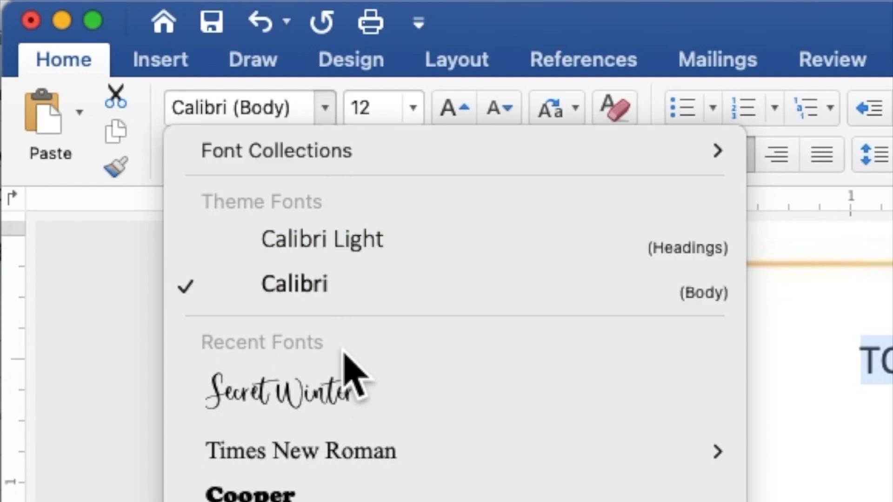
click(360, 450)
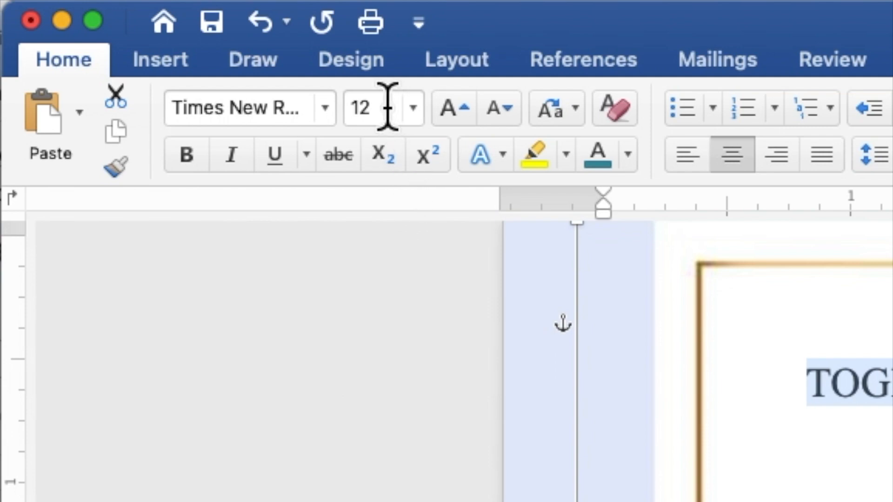
click(368, 105)
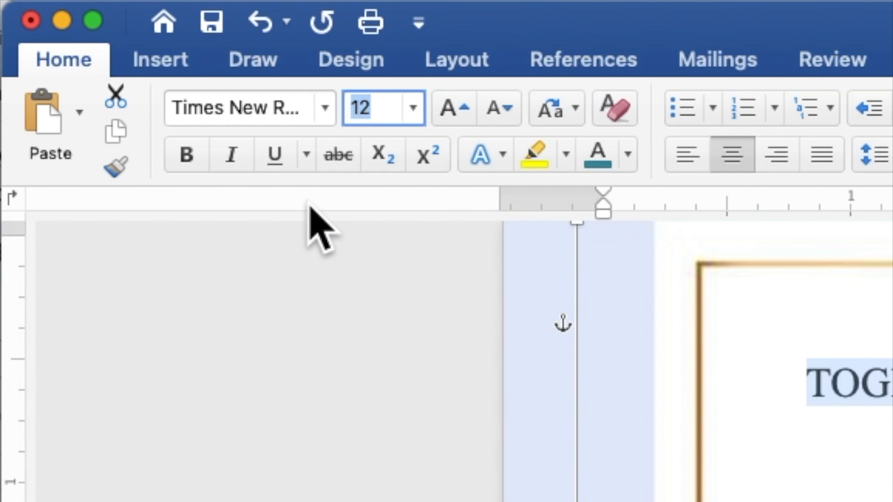
text(9)
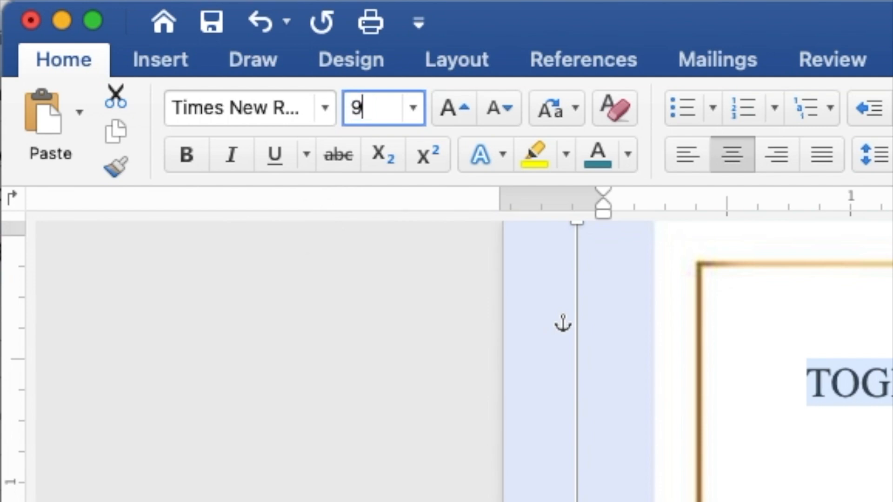
key(Return)
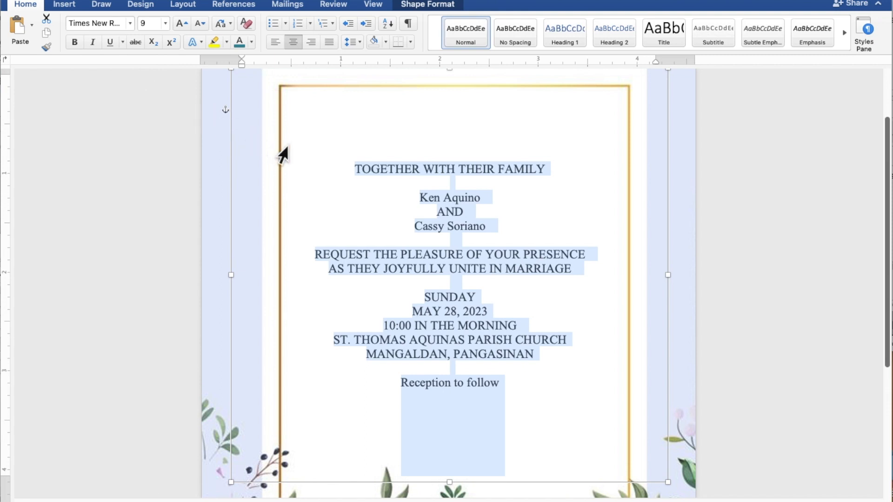
Select both names of the couple together with the "Reception to follow" line and change their font to Secret Winter.
click(470, 196)
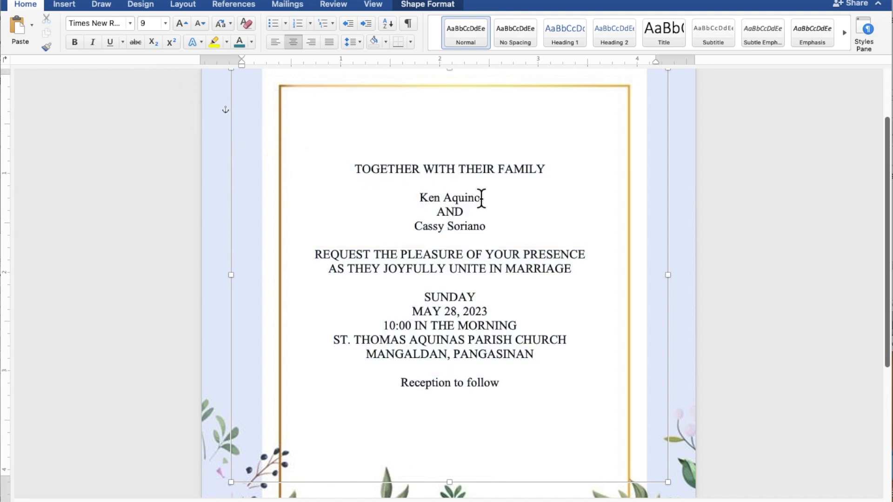
drag(481, 198, 431, 200)
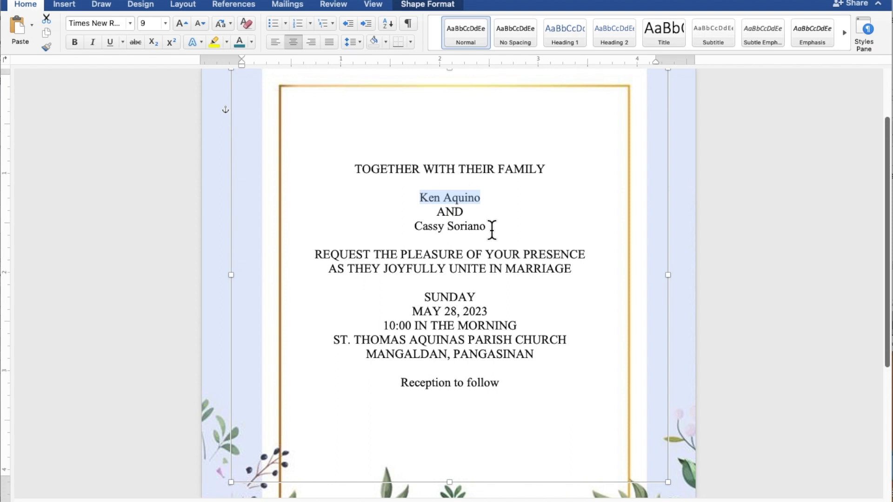
drag(490, 227, 440, 228)
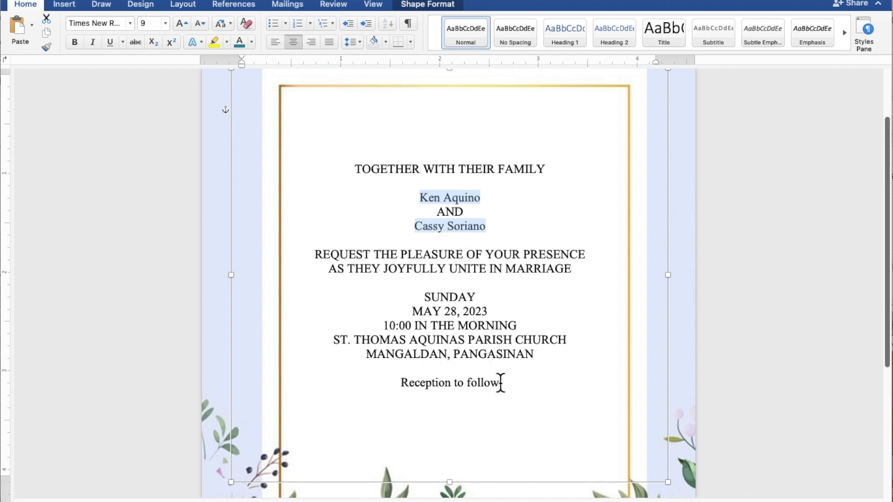
drag(501, 383, 435, 376)
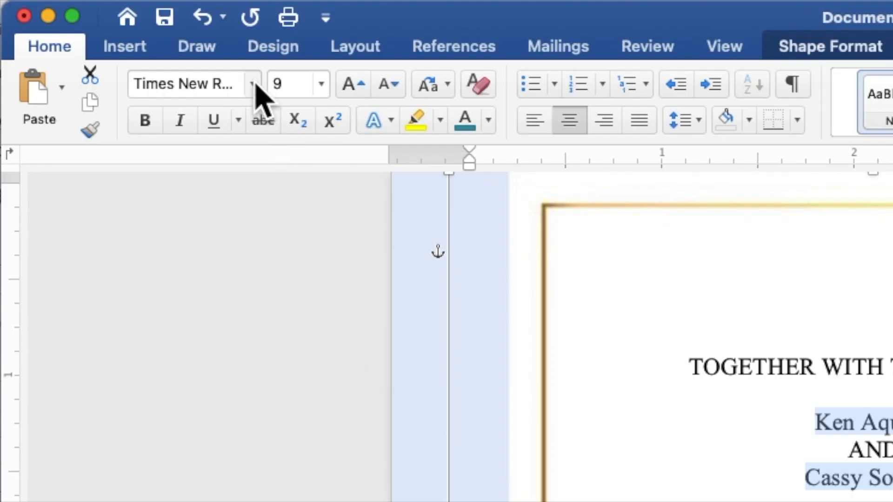
click(253, 85)
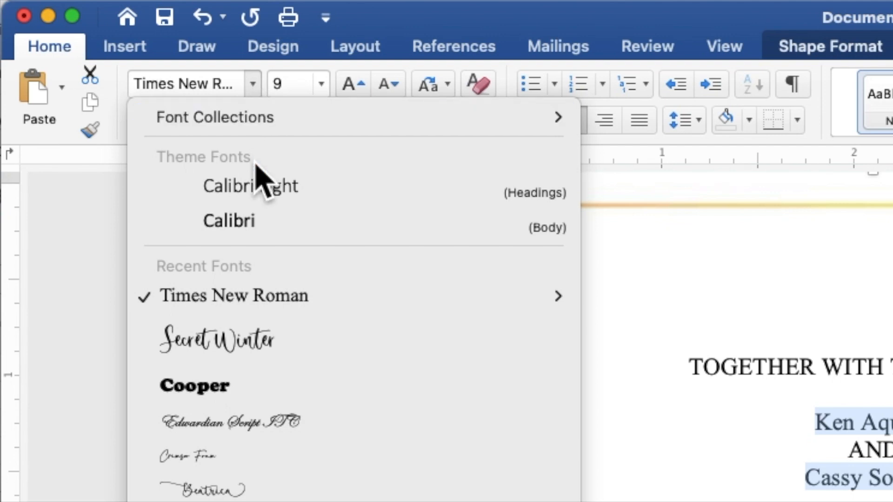
click(260, 338)
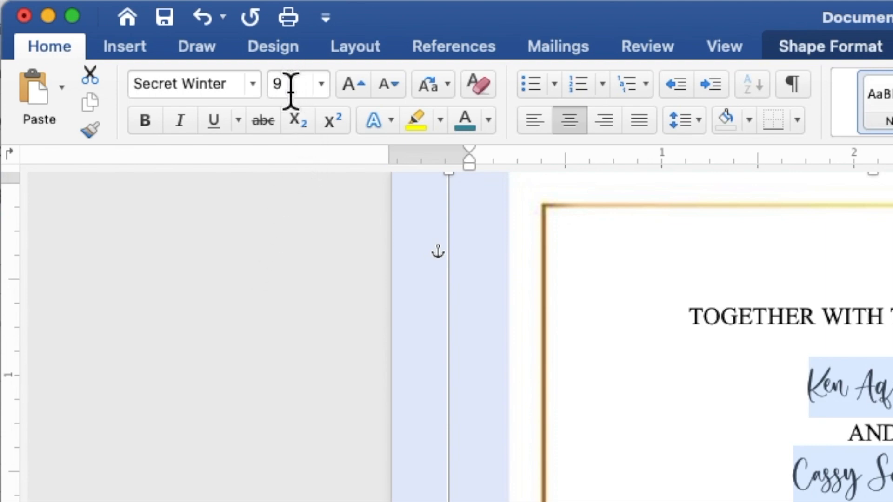
Set the couple's names and the "Reception to follow" line to font size 12 and colour them with the recently used purple.
drag(291, 91, 273, 88)
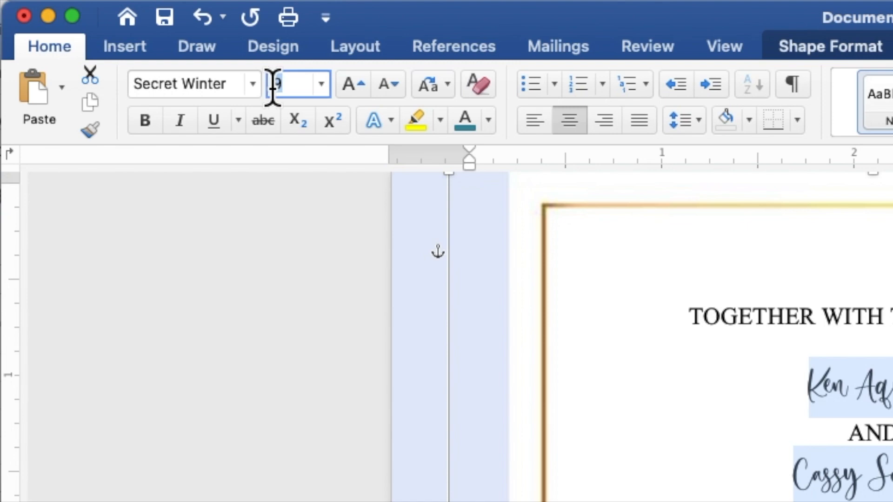
text(12)
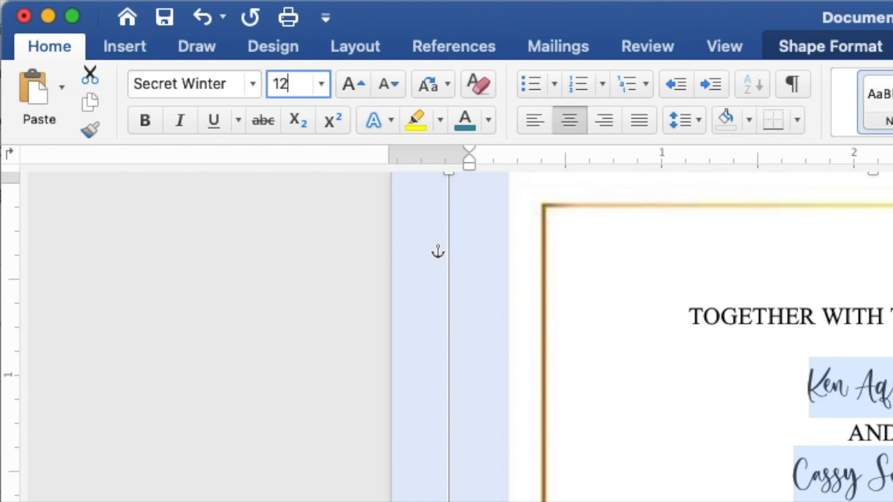
key(Return)
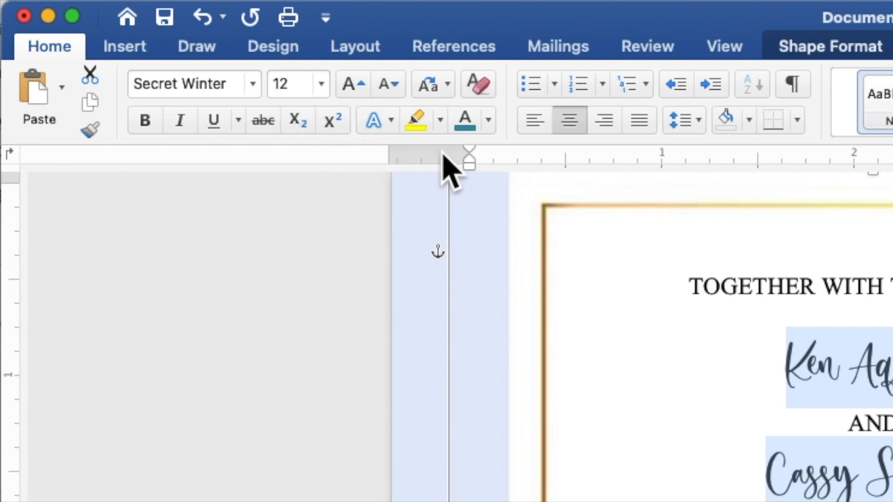
click(487, 120)
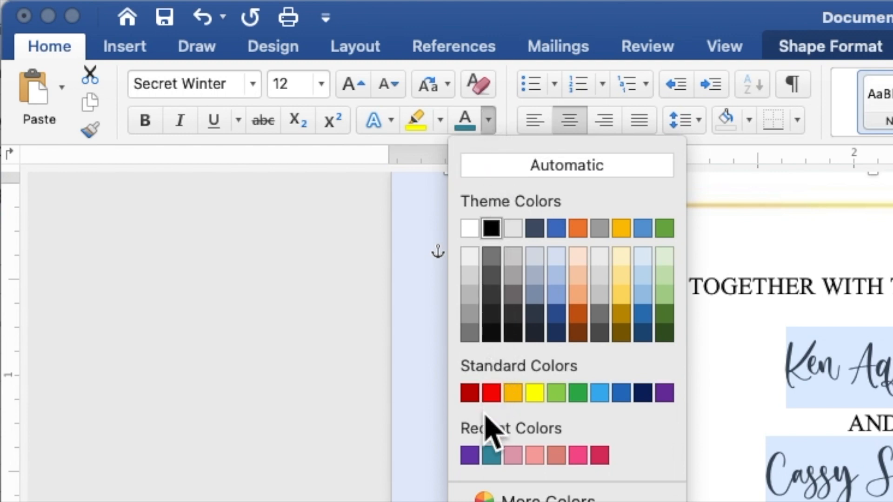
click(470, 455)
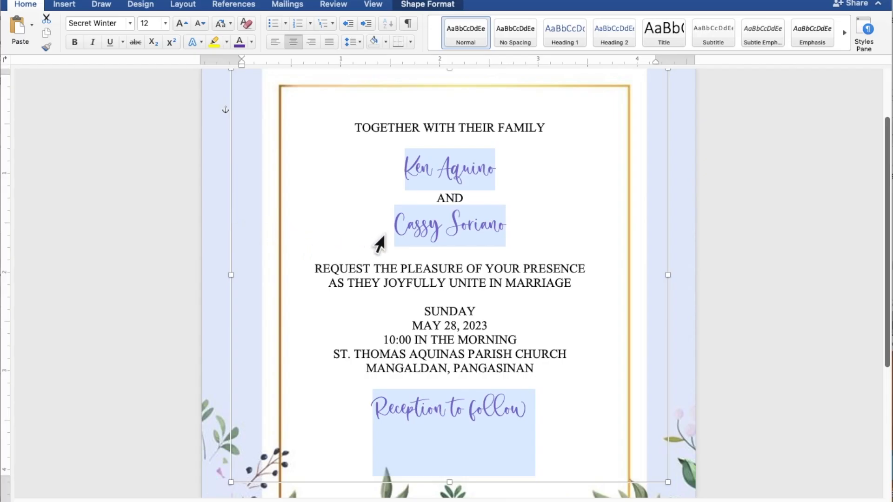
Select only the couple's two names and set their font size to 20.
click(503, 172)
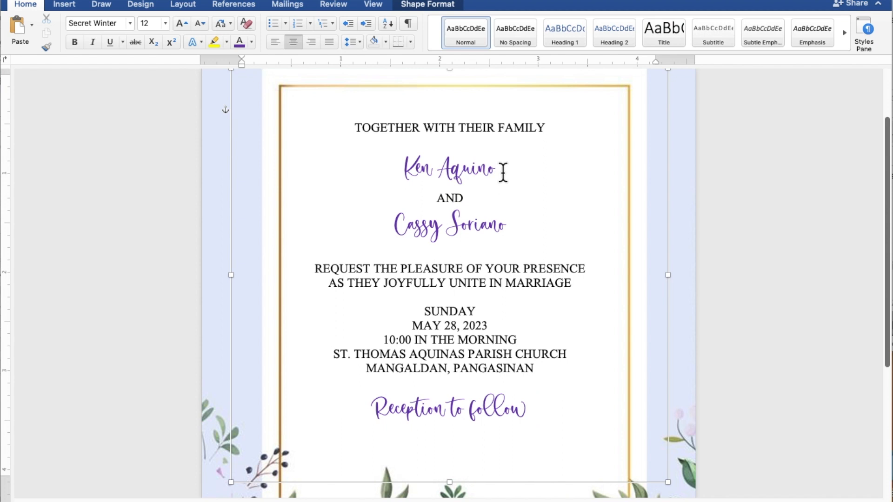
drag(502, 173, 418, 172)
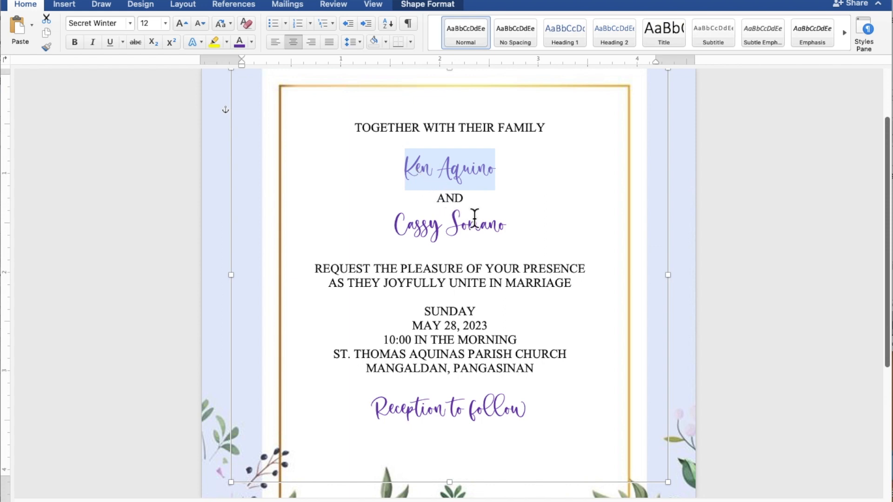
drag(509, 227, 421, 225)
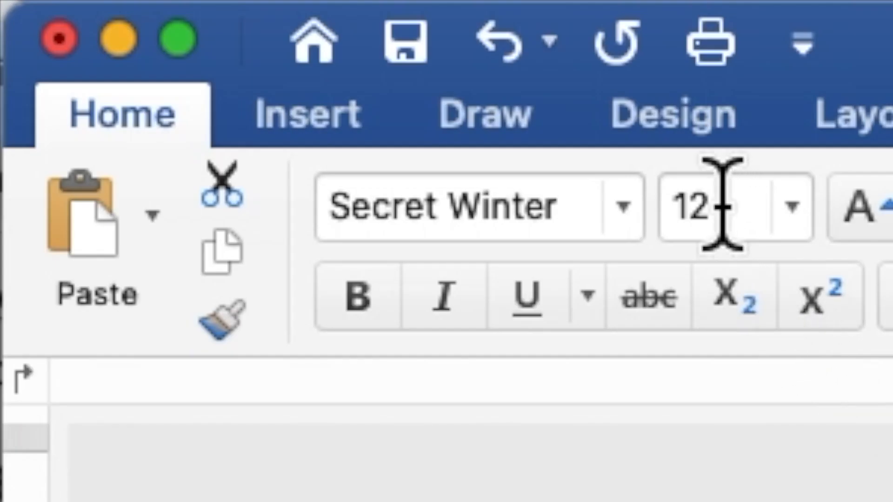
drag(722, 205, 671, 206)
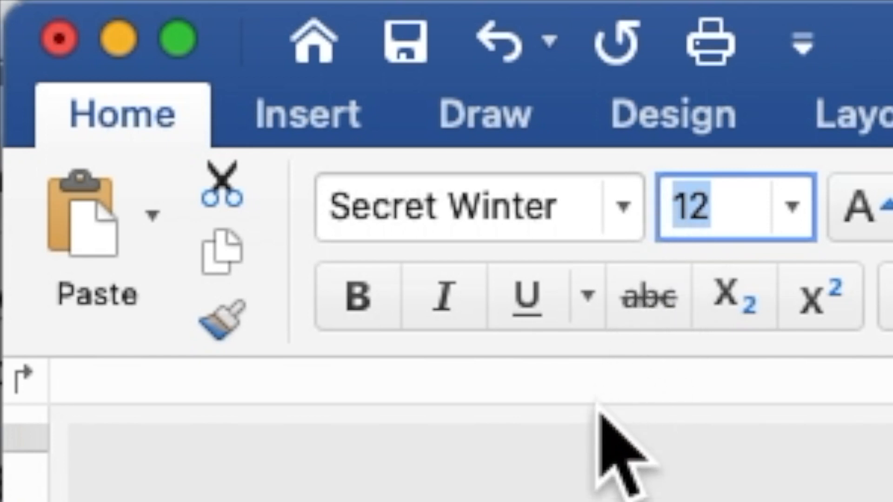
text(2)
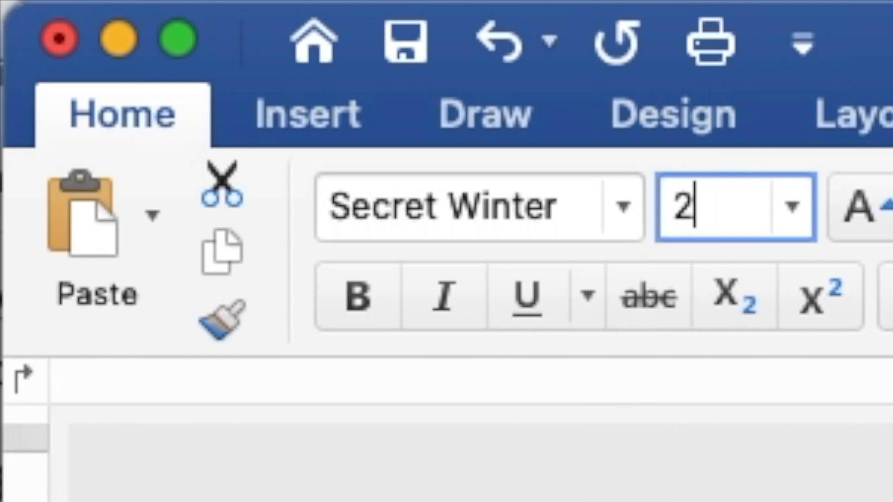
text(0)
key(Return)
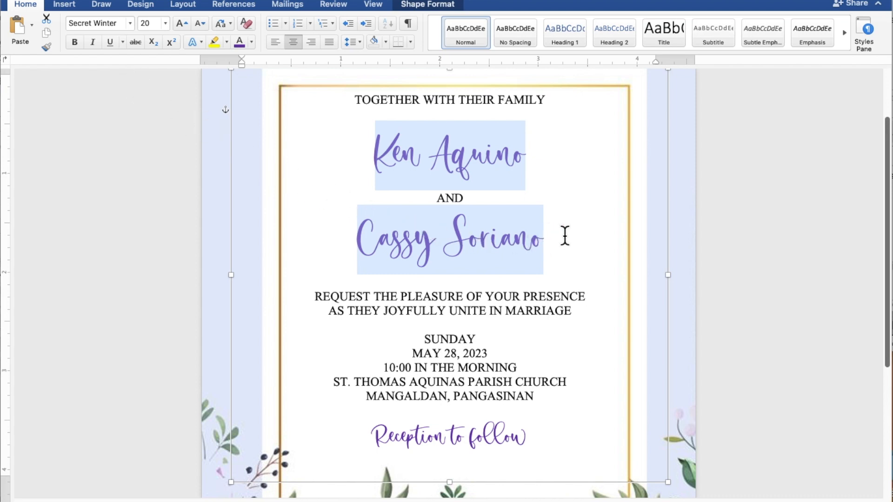
Add an extra blank line below the second name and another between "TOGETHER WITH THEIR FAMILY" and the first name.
scroll(601, 240, down, 5)
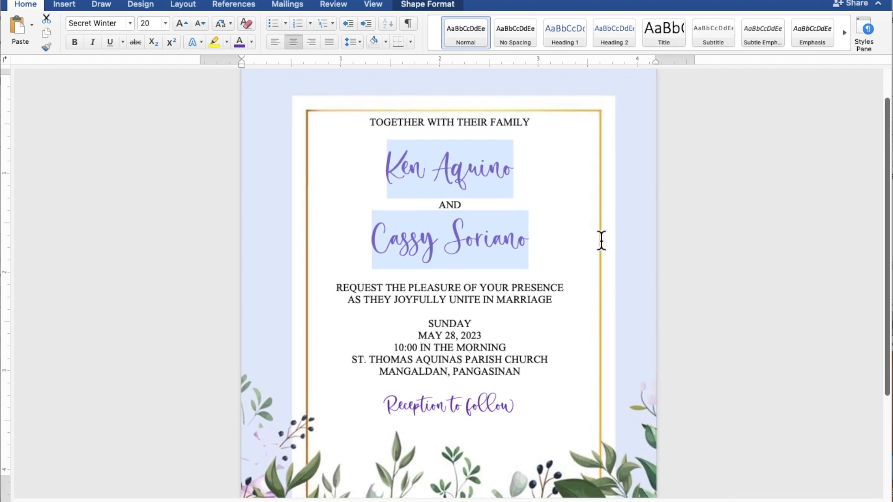
scroll(601, 241, down, 4)
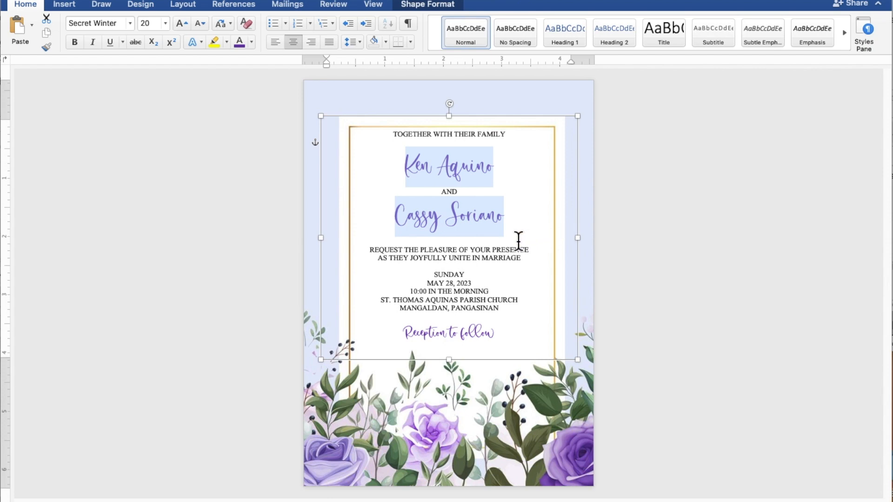
click(518, 240)
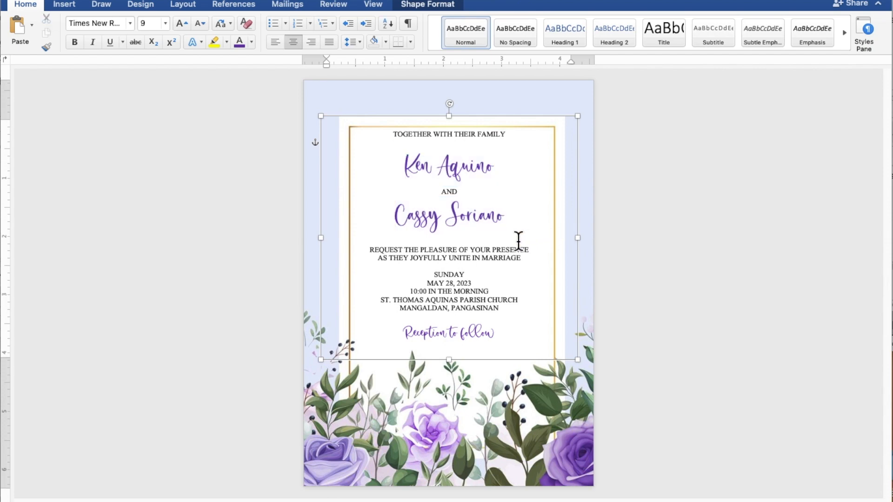
key(Return)
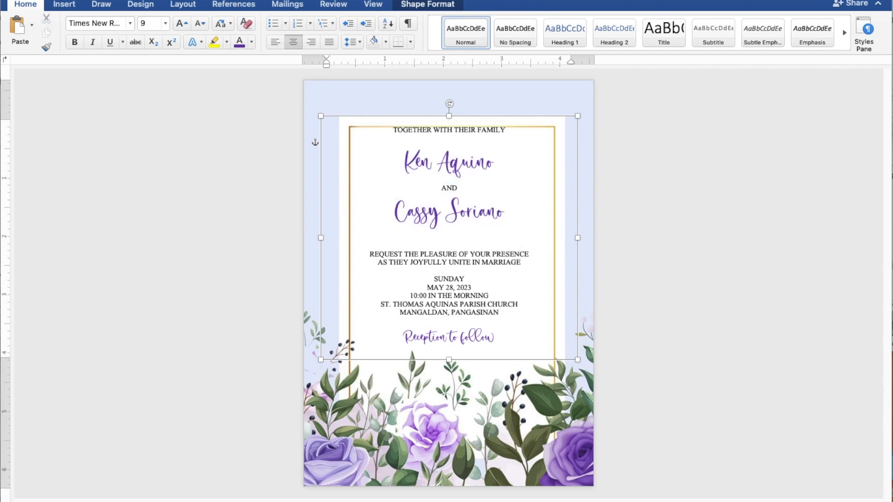
click(521, 135)
key(Return)
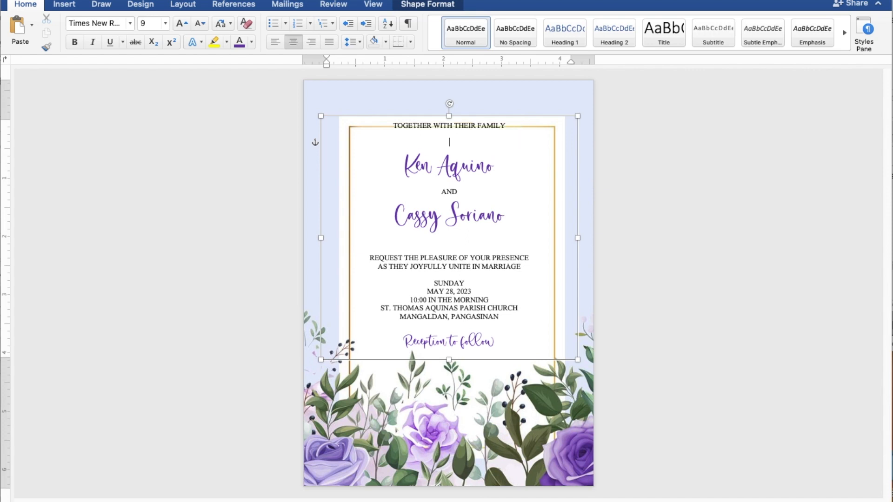
Nudge the text rectangle slightly right and down so the wording sits inside the gold frame, then deselect it.
click(520, 114)
key(Right)
key(Right)
key(Right)
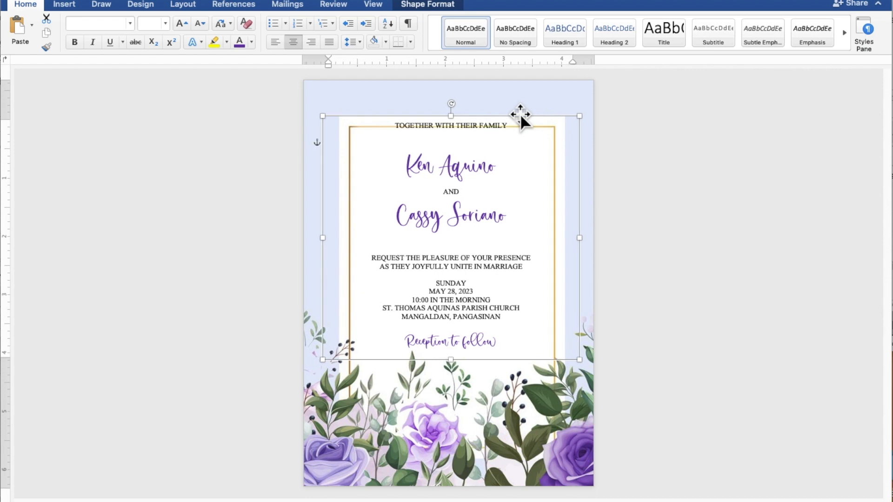
key(Right)
key(Down)
key(Down)
key(Down)
key(Down)
key(Down)
key(Down)
key(Down)
key(Down)
key(Down)
key(Down)
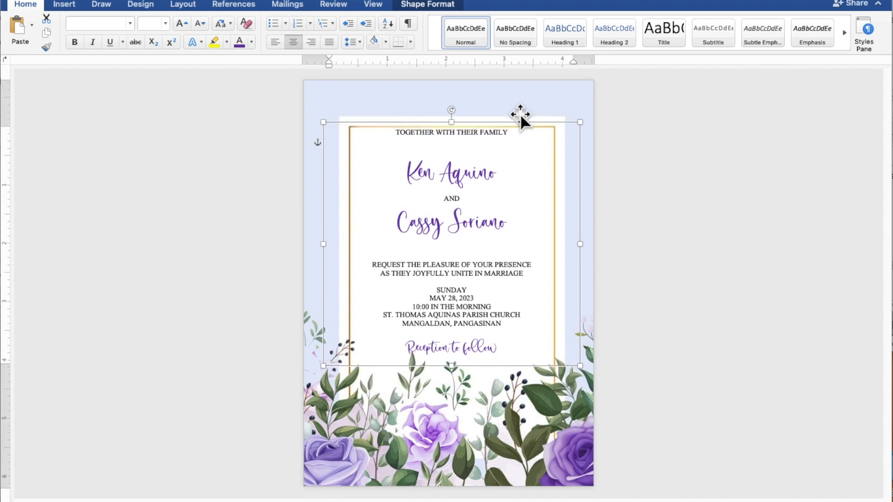
click(738, 151)
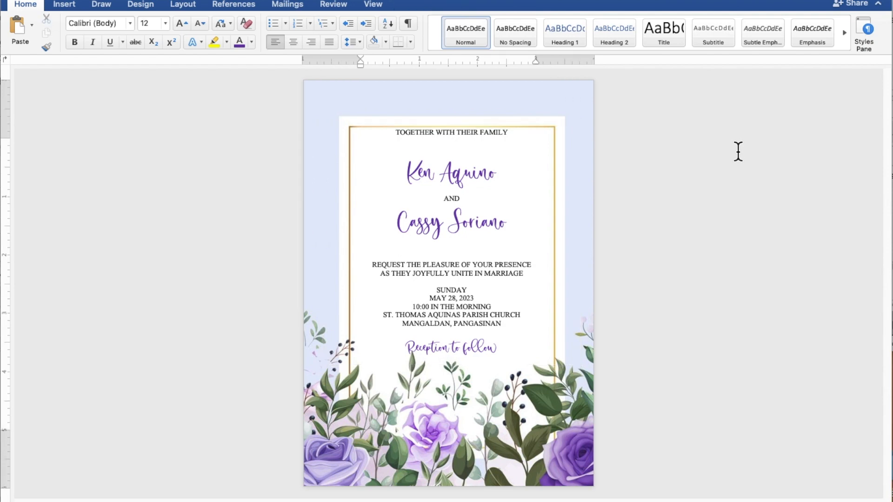